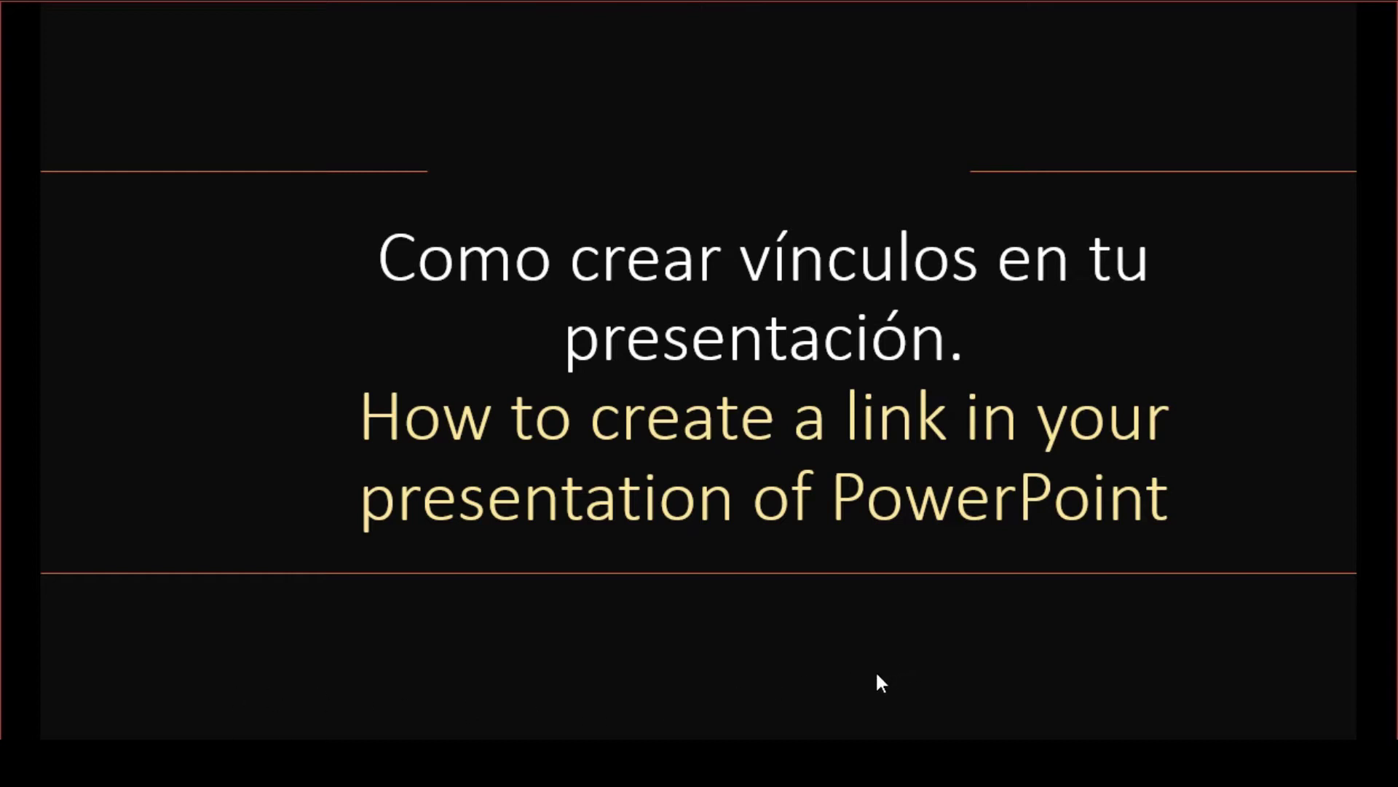
Step: Run the slideshow through butterfly, dragonfly, arrow and home links, then exit back to Menu Principal editing
left_click(852, 682)
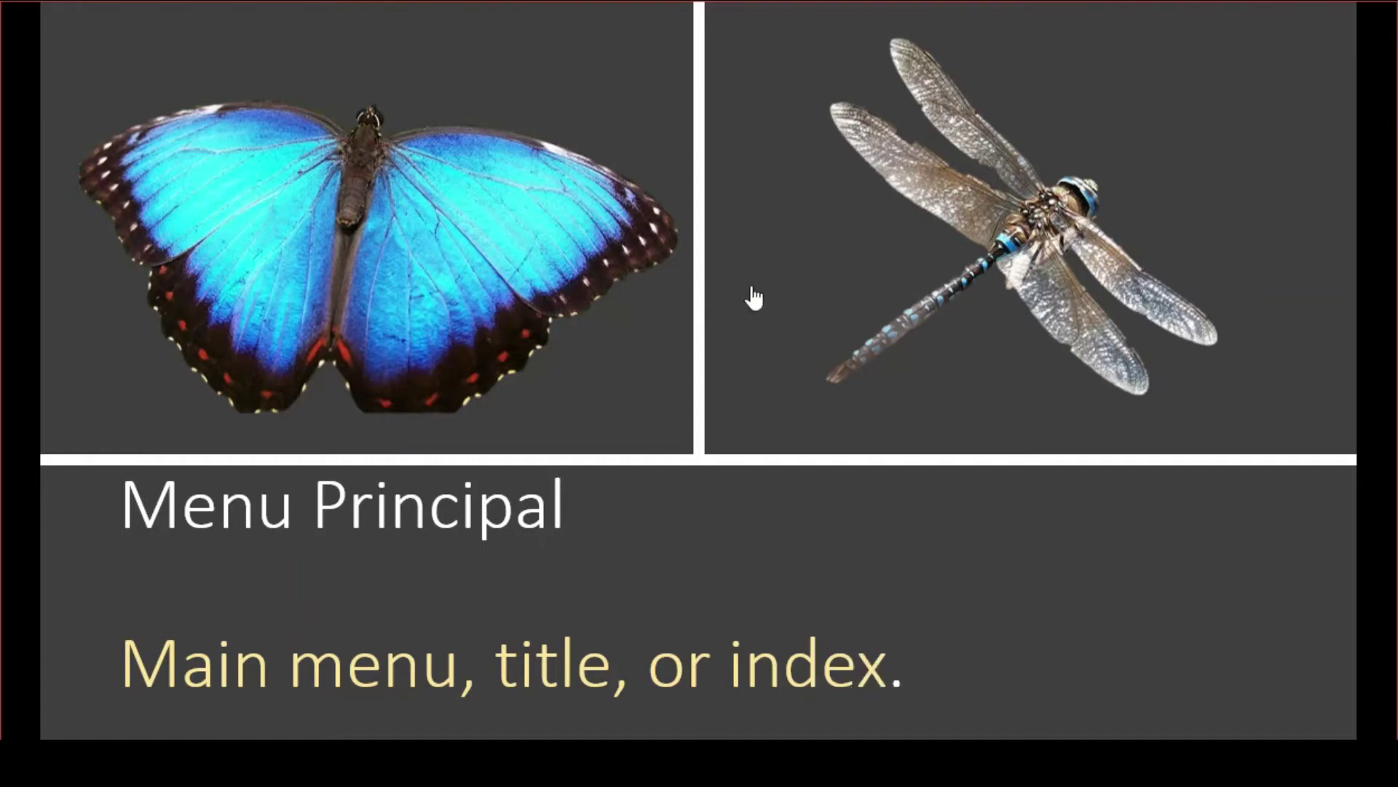
left_click(404, 292)
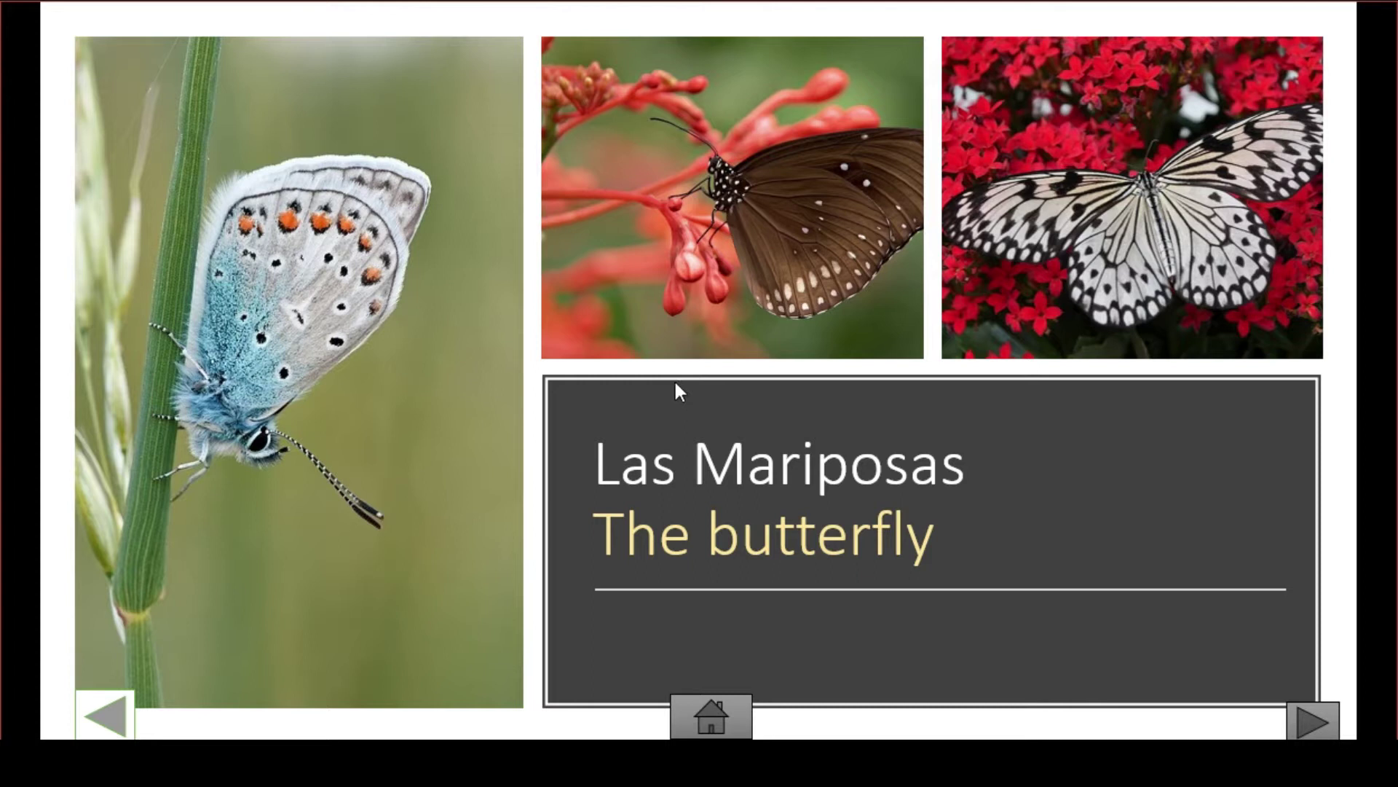
left_click(688, 709)
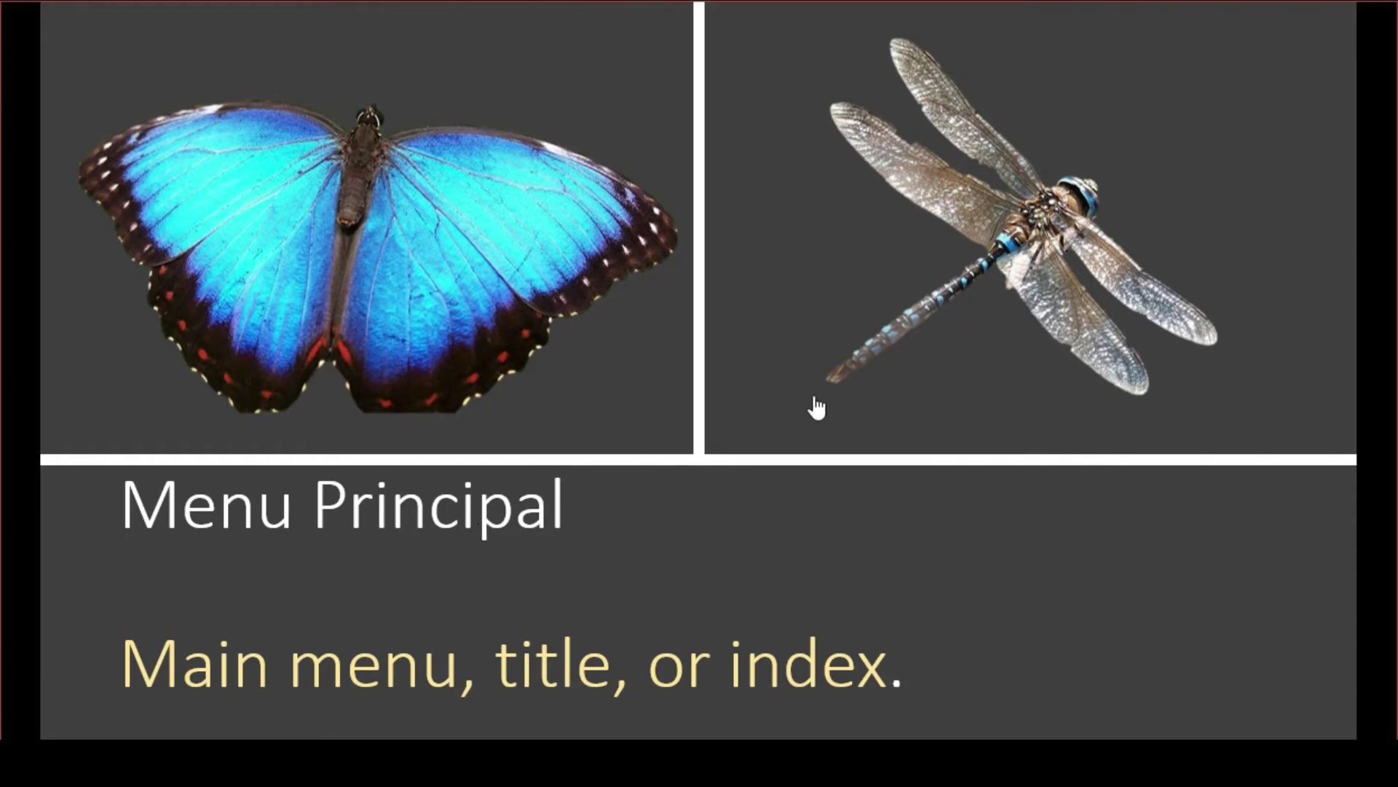
left_click(983, 236)
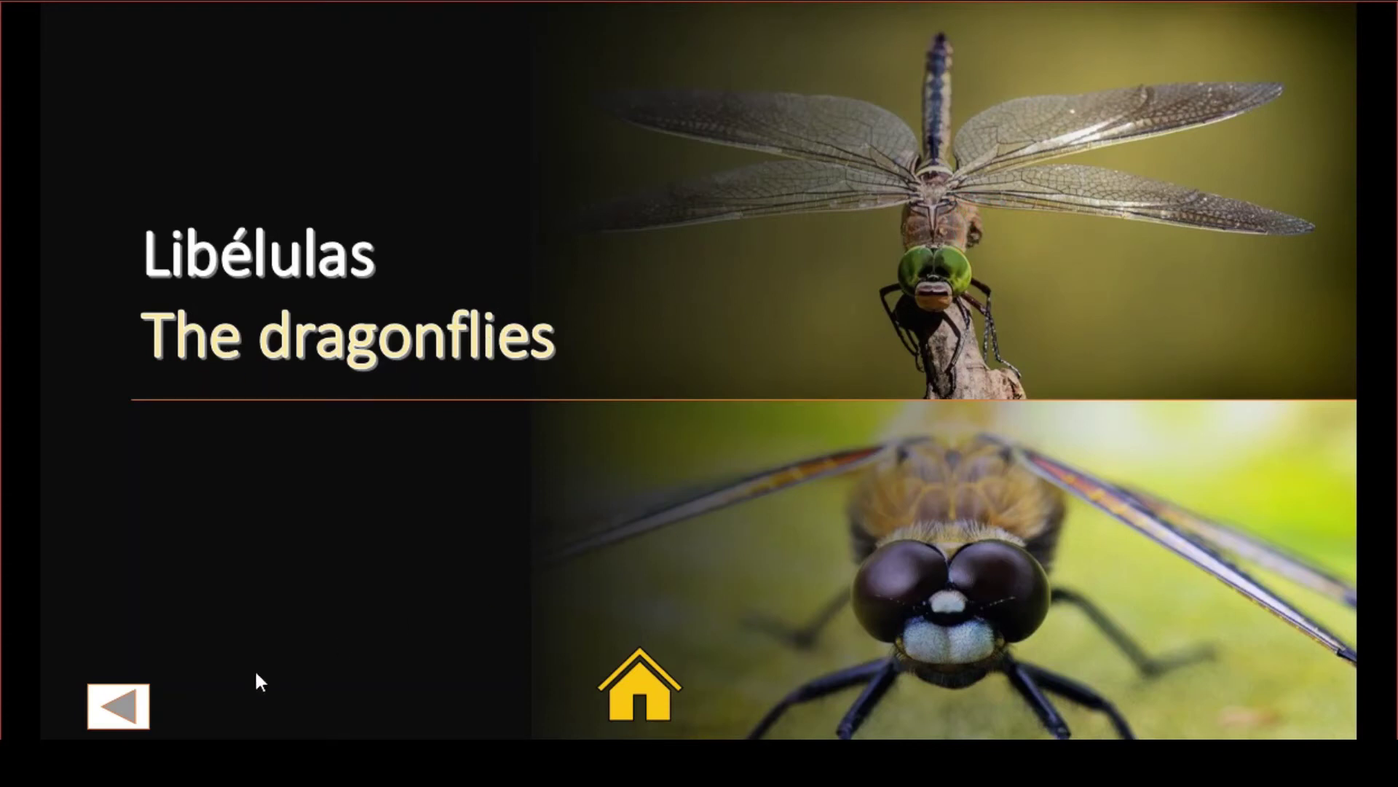
left_click(142, 710)
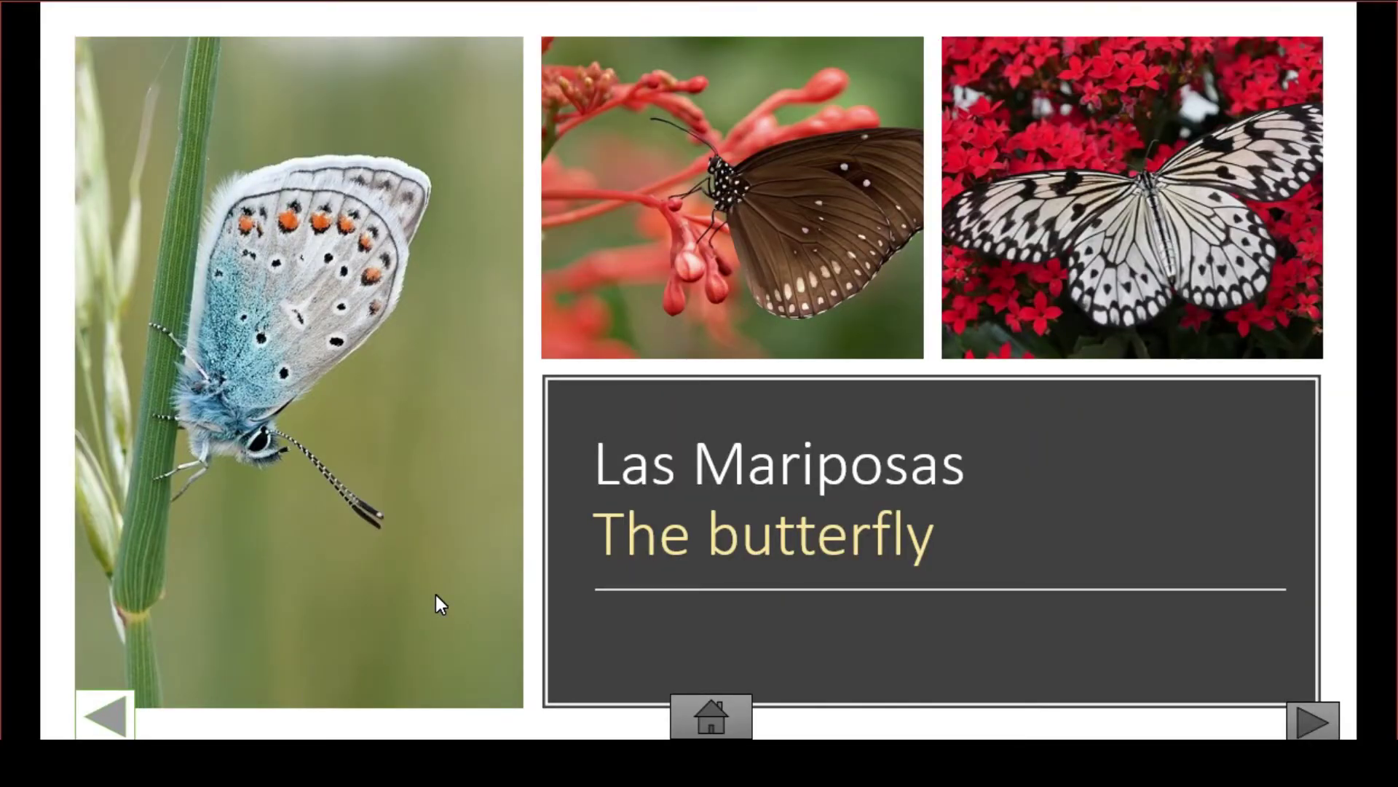
left_click(1297, 712)
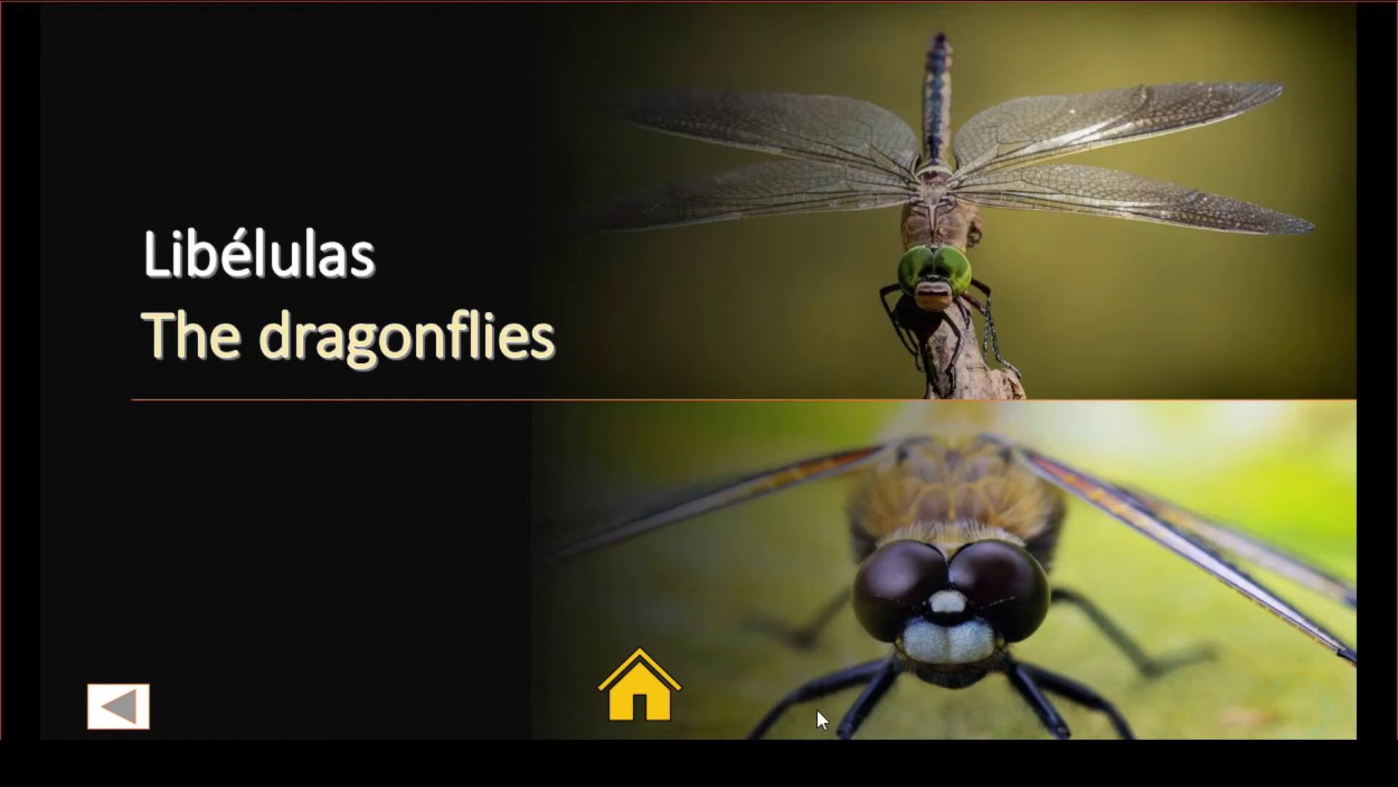
left_click(642, 708)
key("Escape")
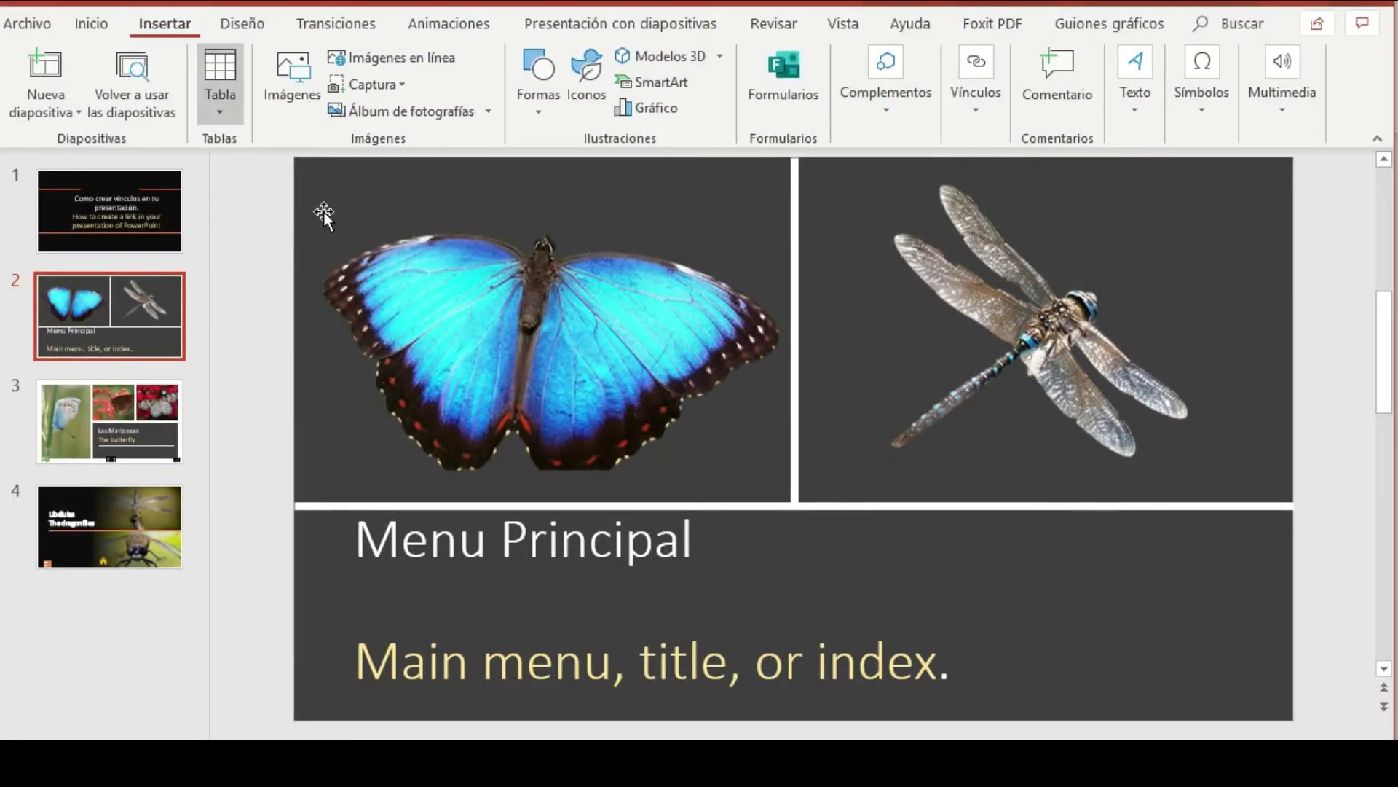
Step: Hyperlink the butterfly picture to slide 3, 'Las Mariposas The butterfly', in this document
left_click(449, 342)
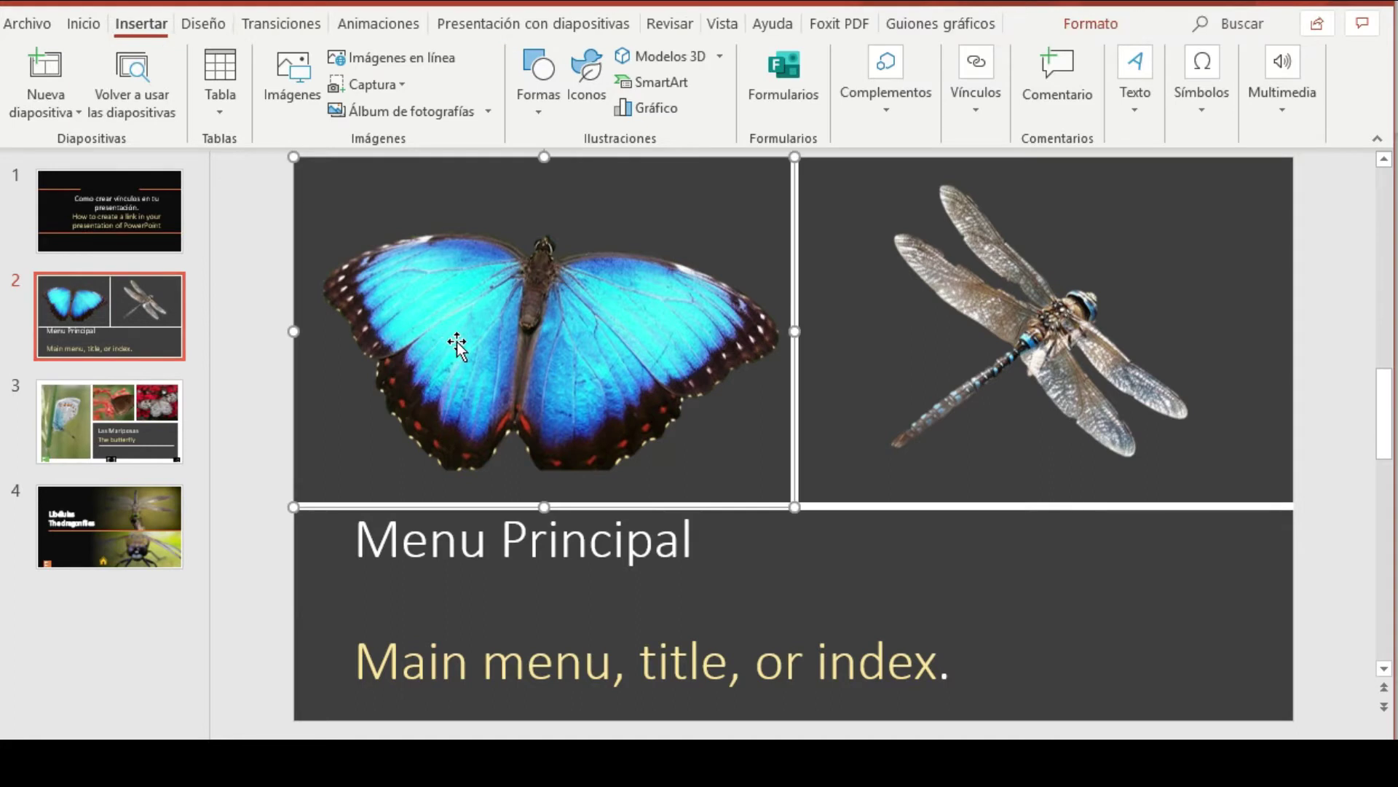
left_click(979, 117)
left_click(1034, 218)
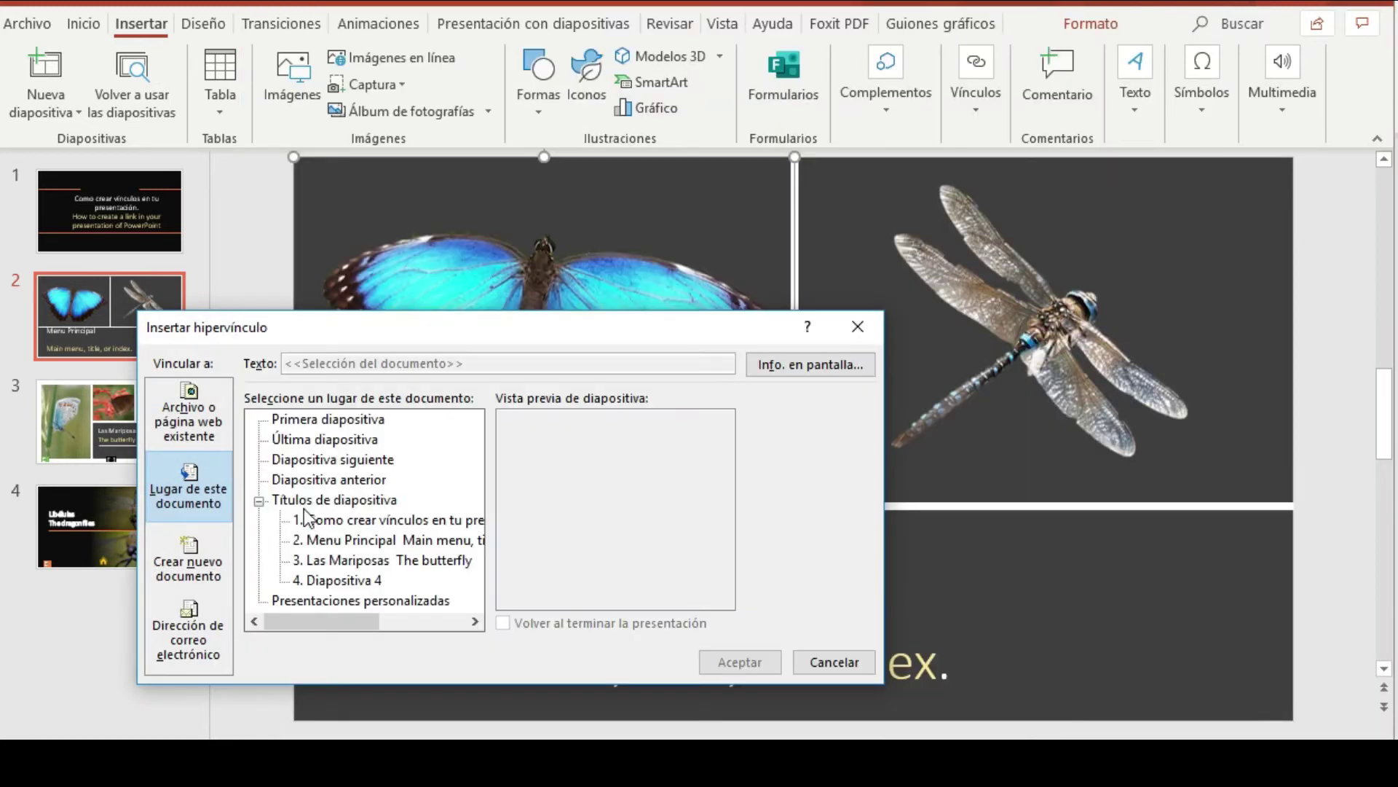
left_click(227, 508)
left_click(342, 564)
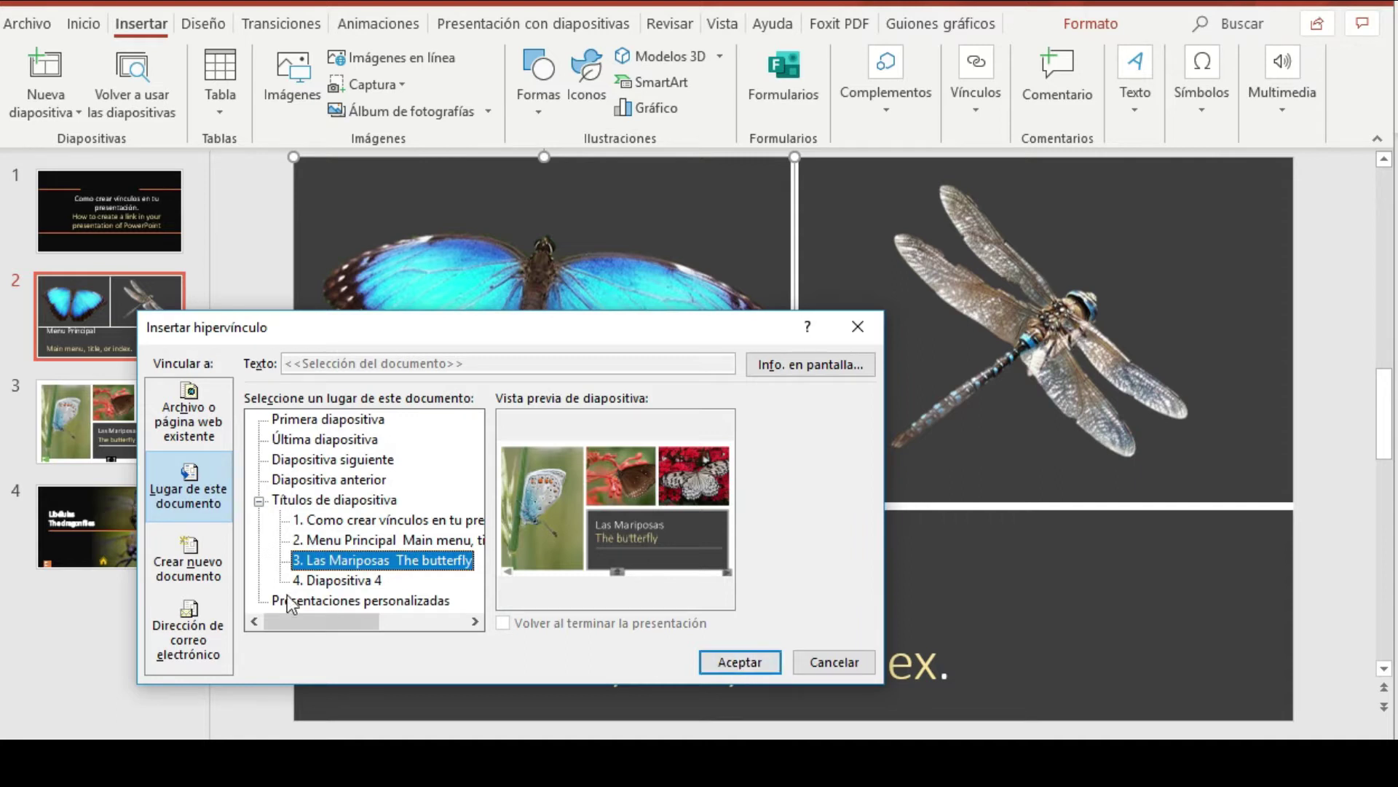
left_click(739, 660)
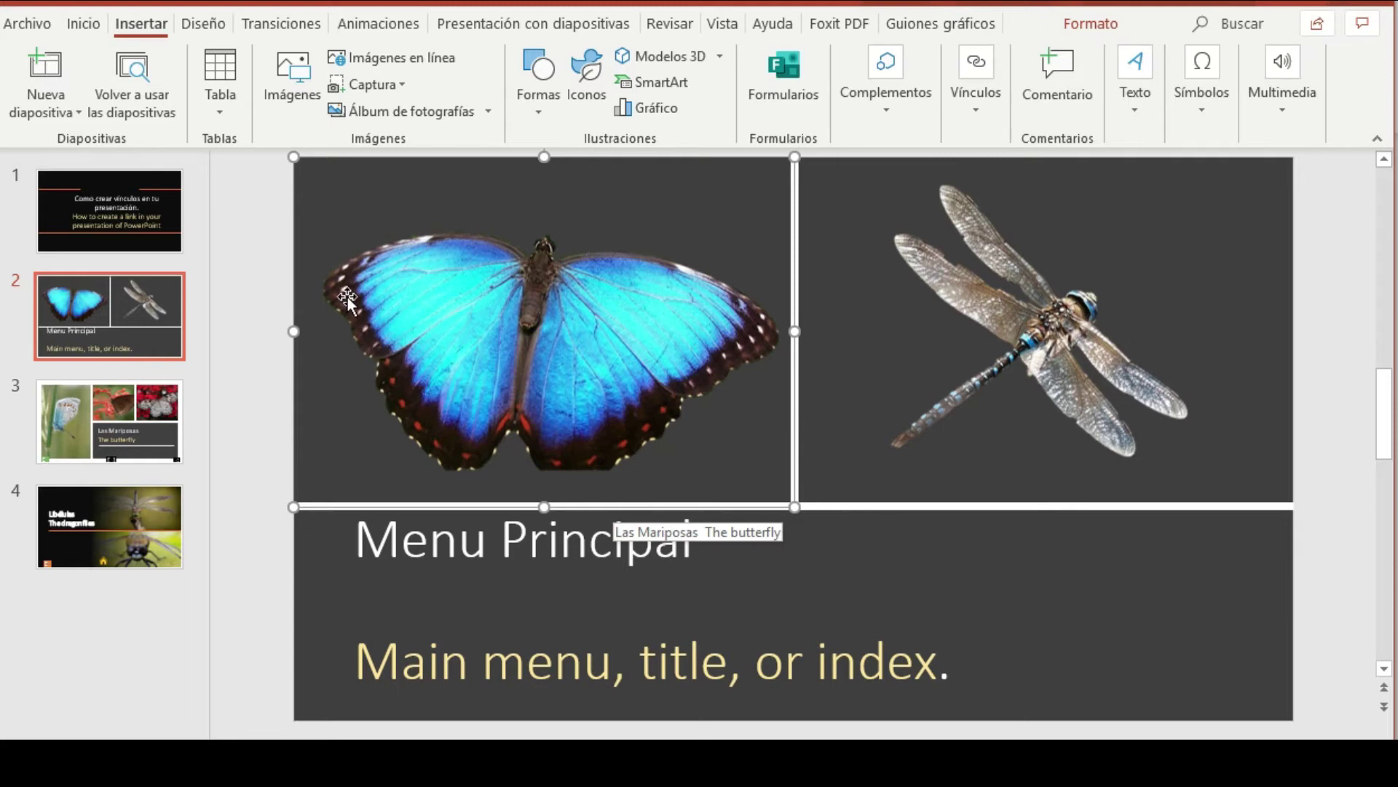
scroll(346, 120, "down", 6)
key("F5")
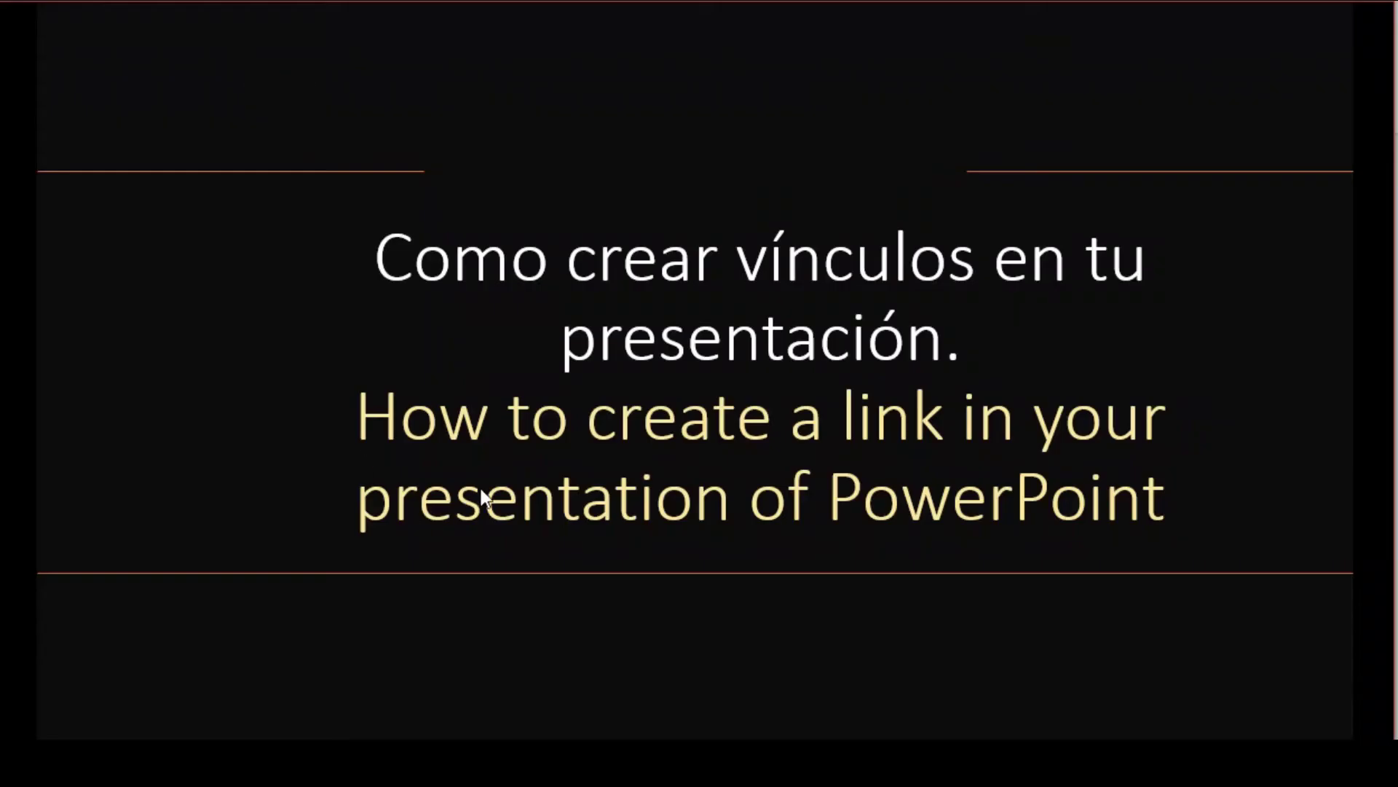
left_click(485, 565)
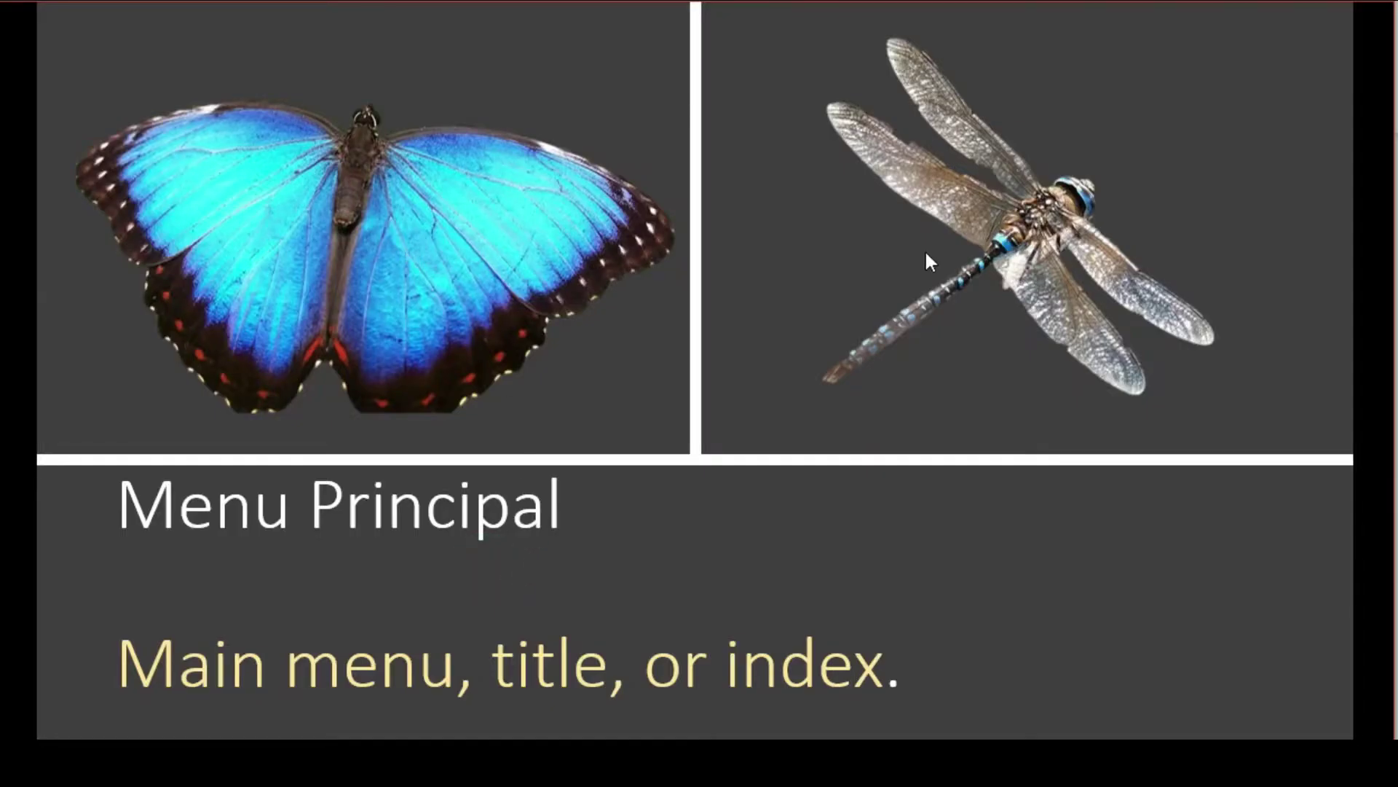
left_click(473, 278)
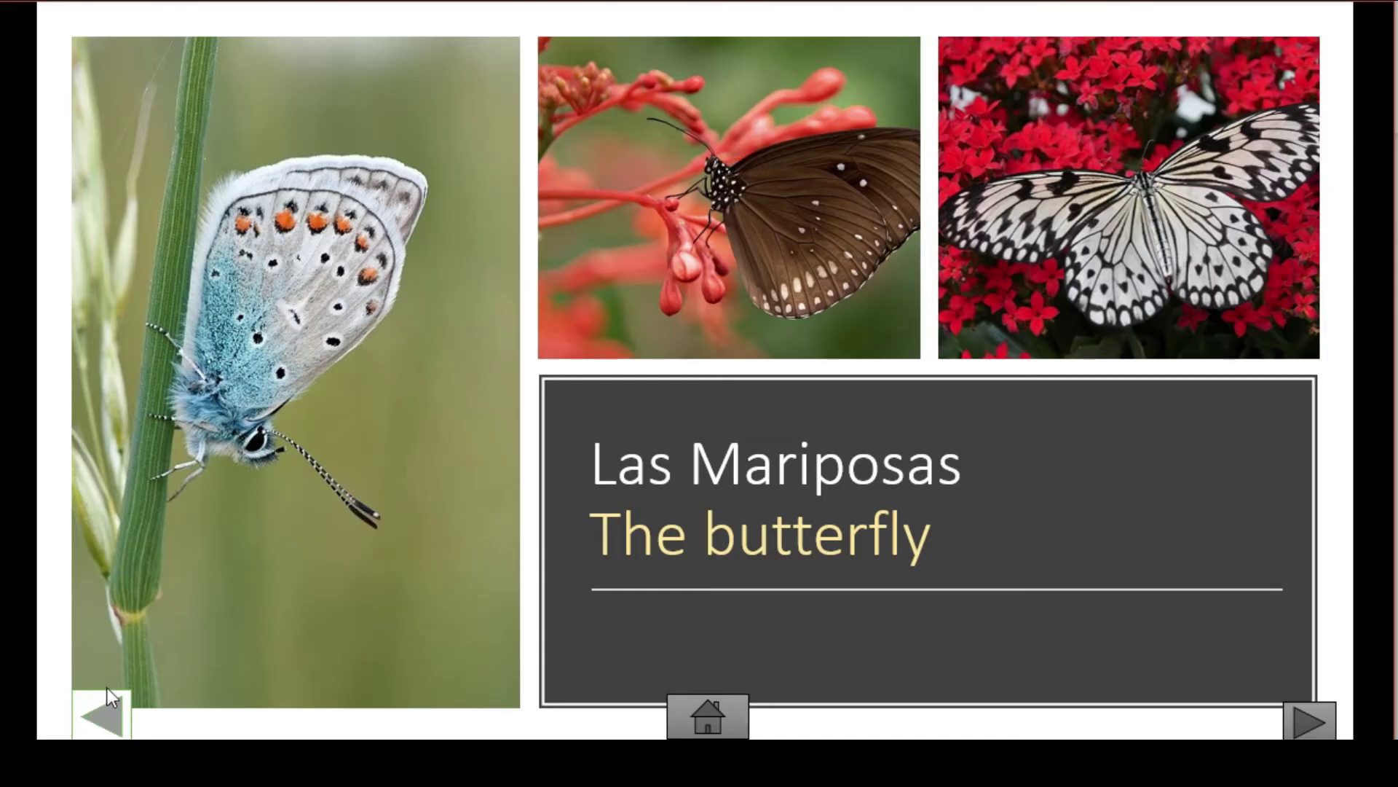
key("Escape")
Step: Hyperlink the dragonfly picture to '4. Diapositiva 4' in this document
right_click(996, 317)
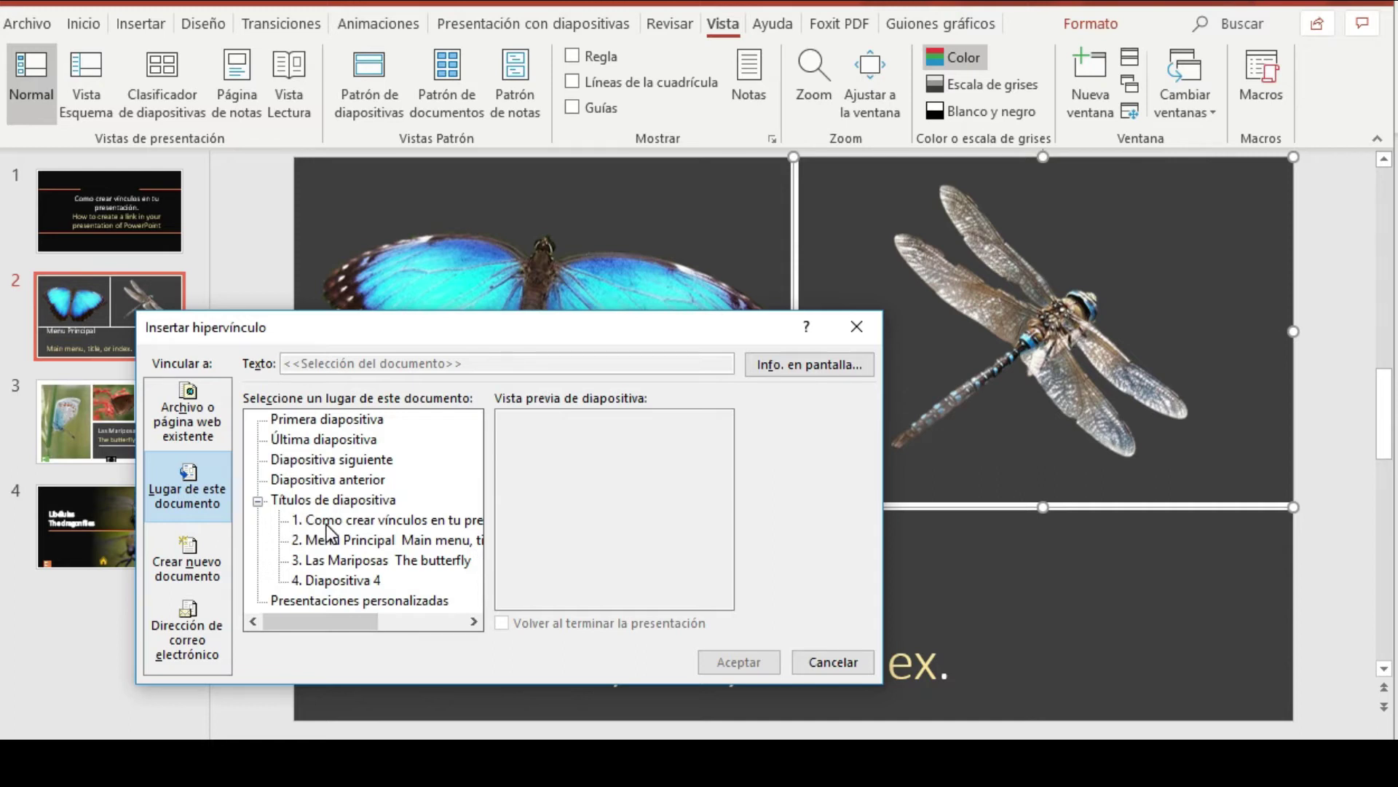
left_click(343, 580)
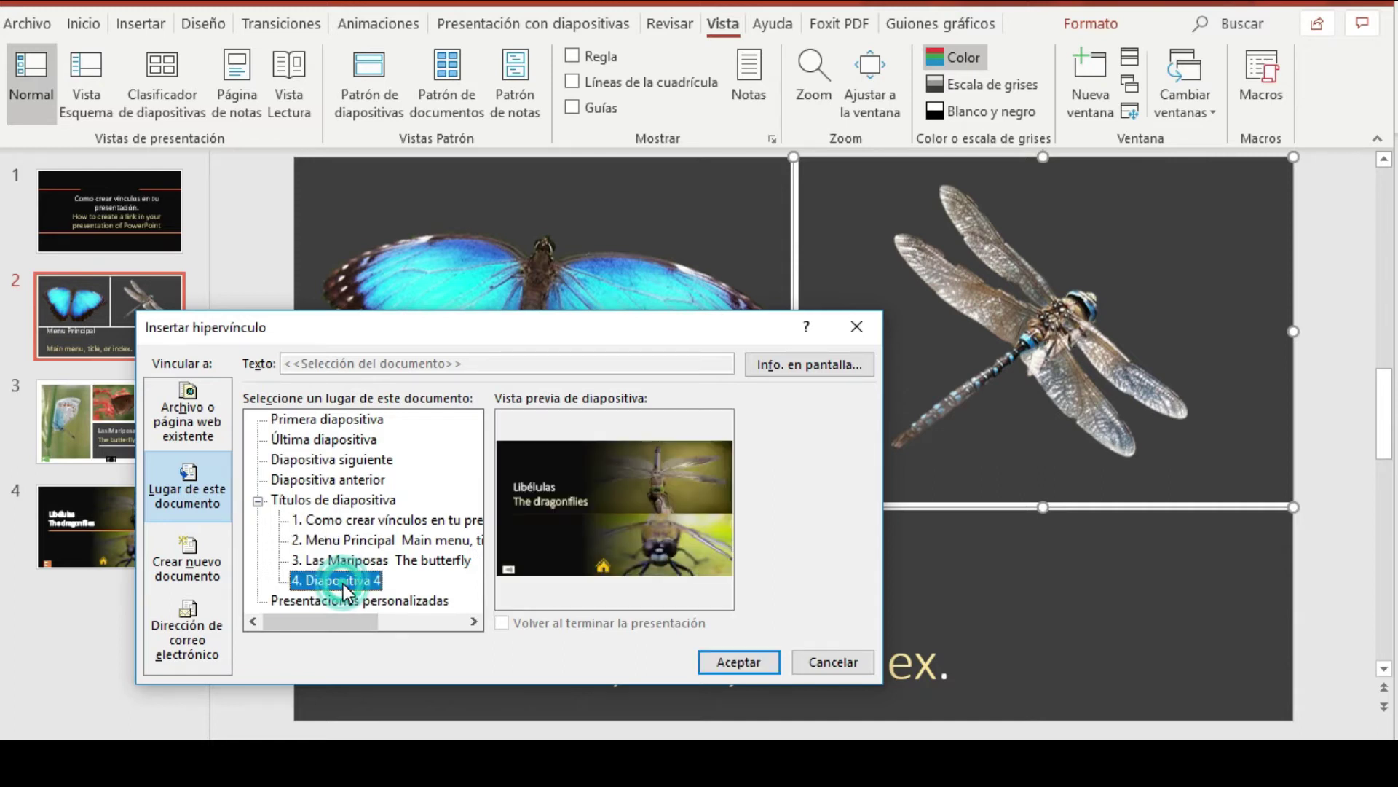
left_click(757, 671)
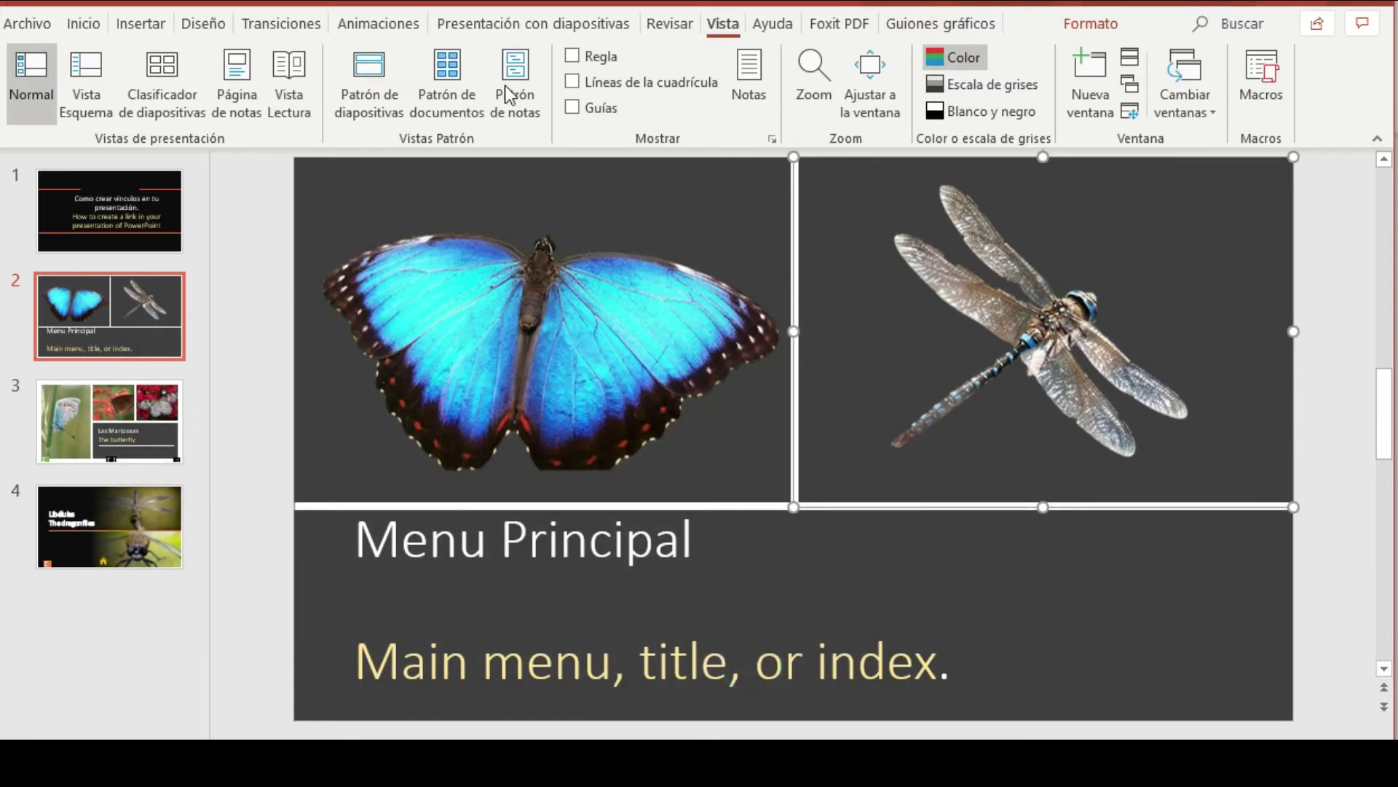
left_click(723, 30)
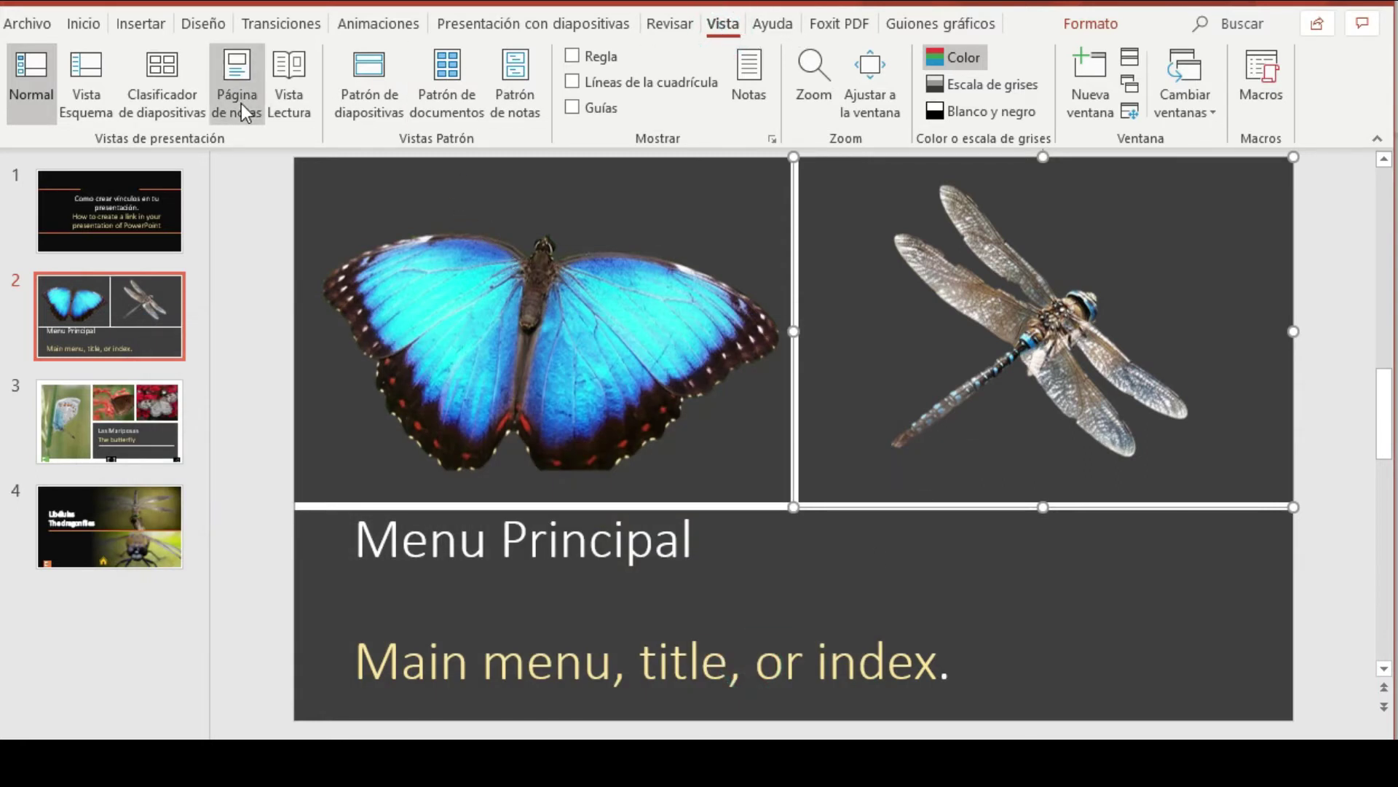
left_click(277, 86)
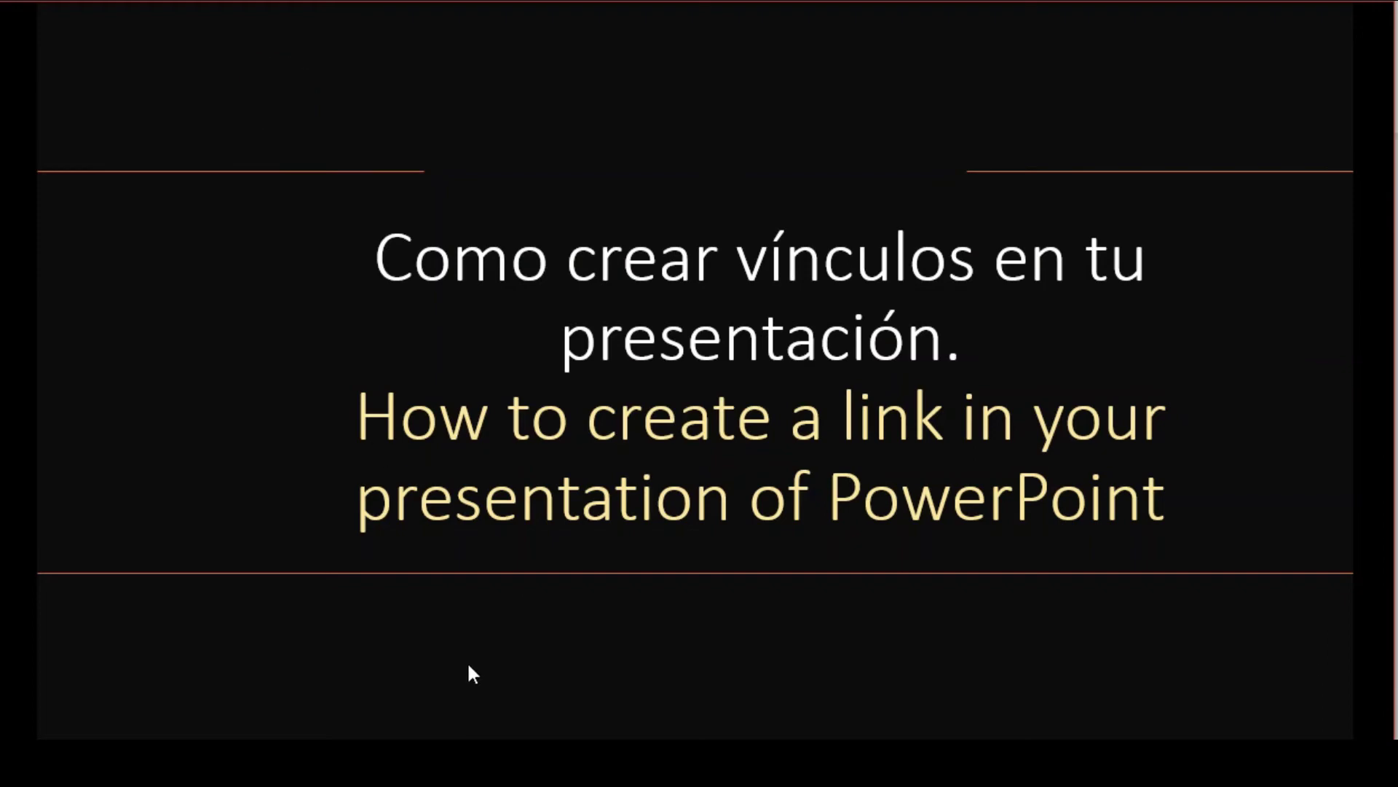
left_click(469, 665)
left_click(1025, 252)
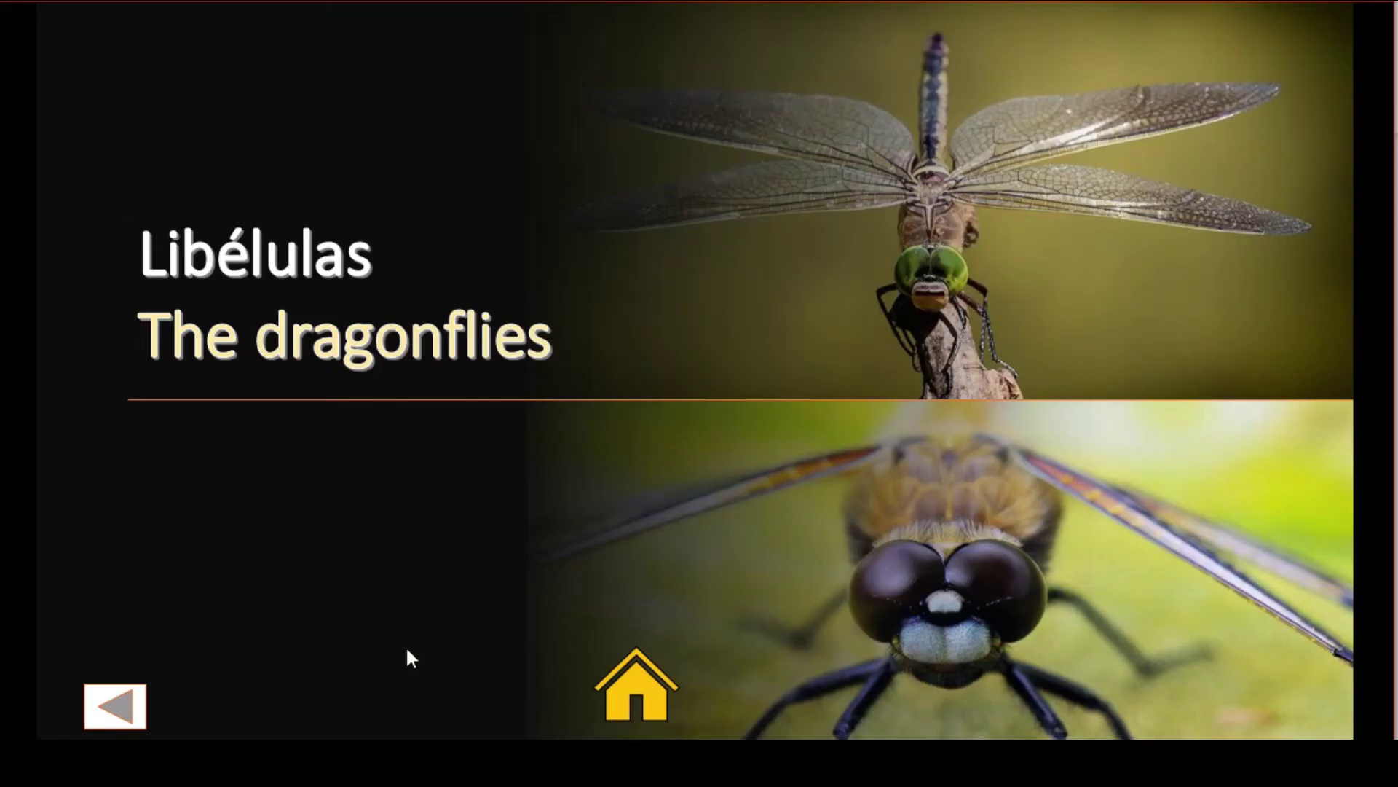
key("Escape")
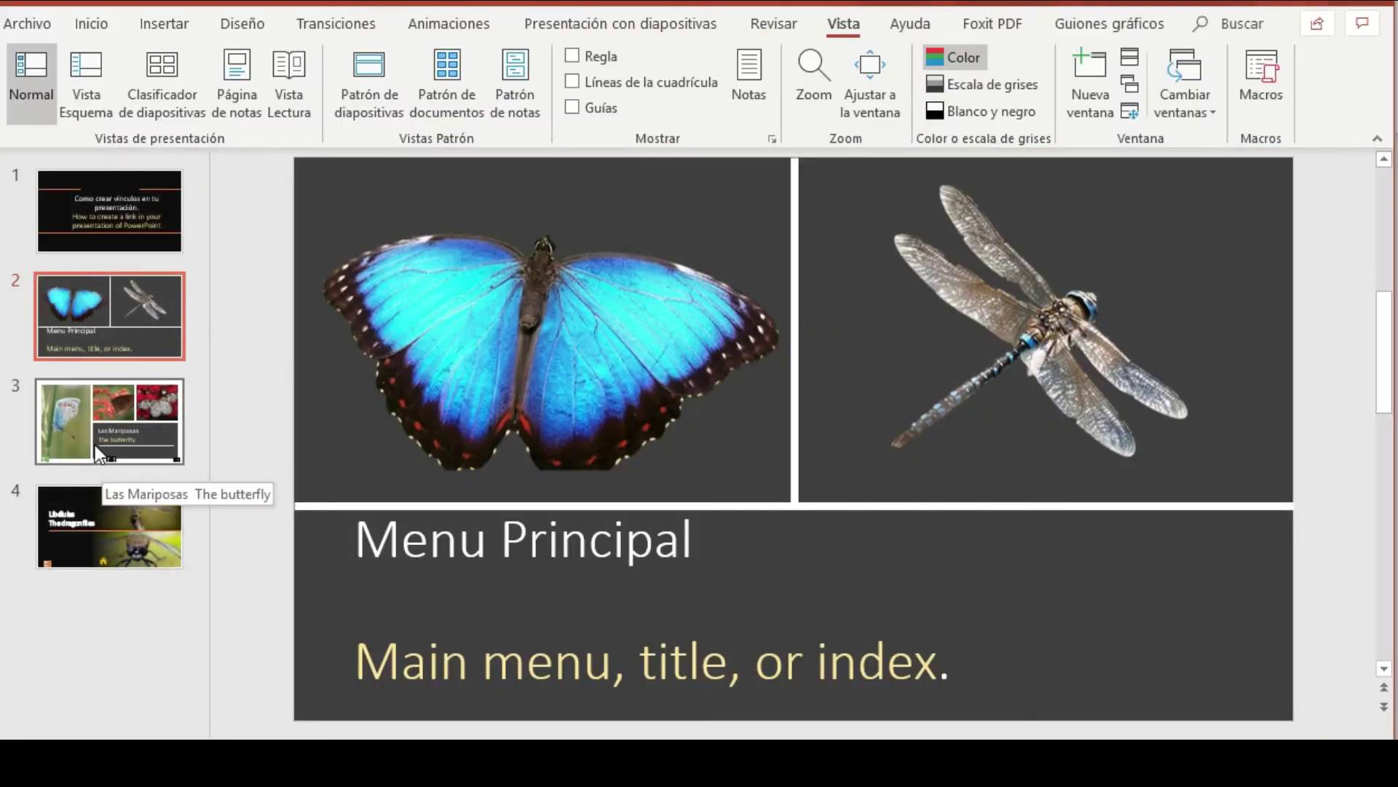
Step: Set the butterfly slide's forward arrow action to hyperlink to Diapositiva siguiente
left_click(94, 447)
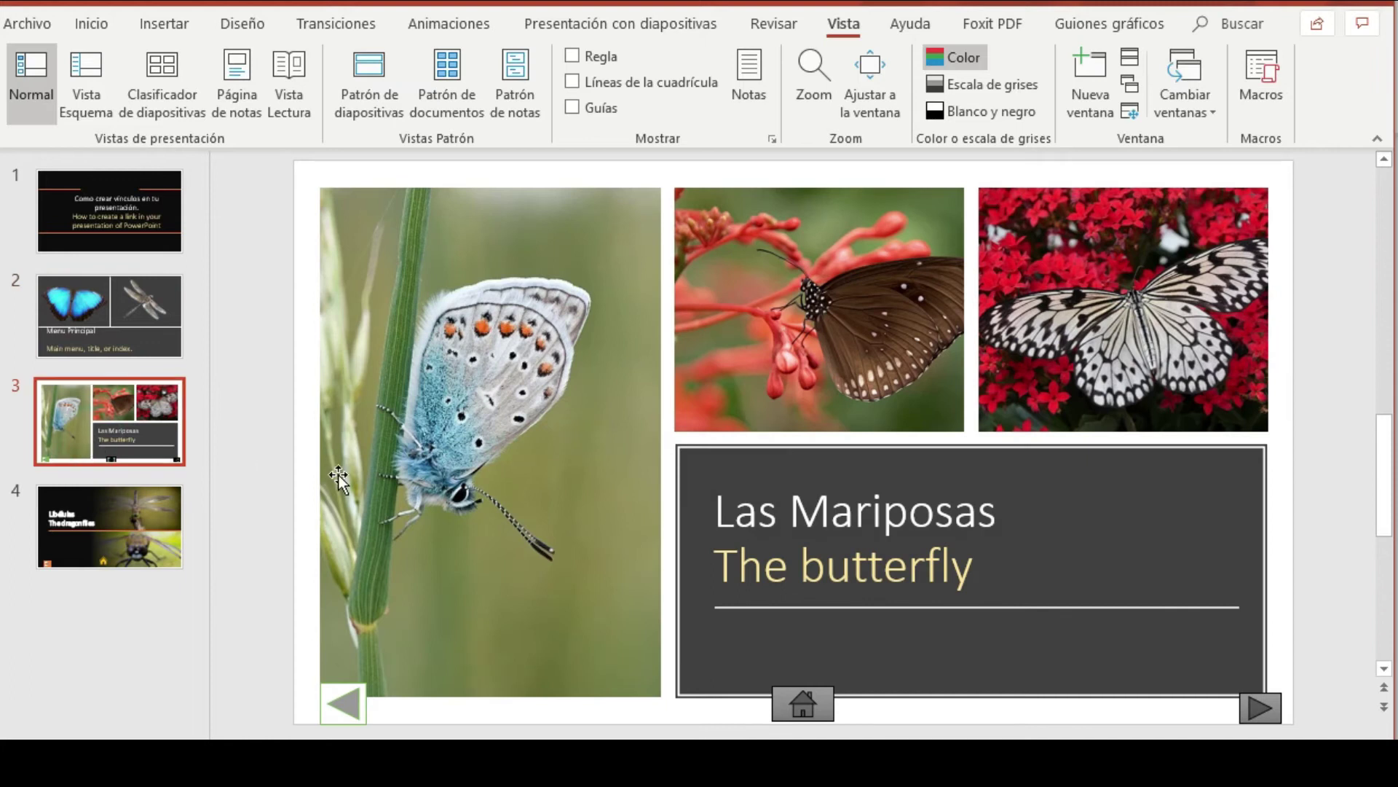
left_click(1260, 706)
right_click(1247, 707)
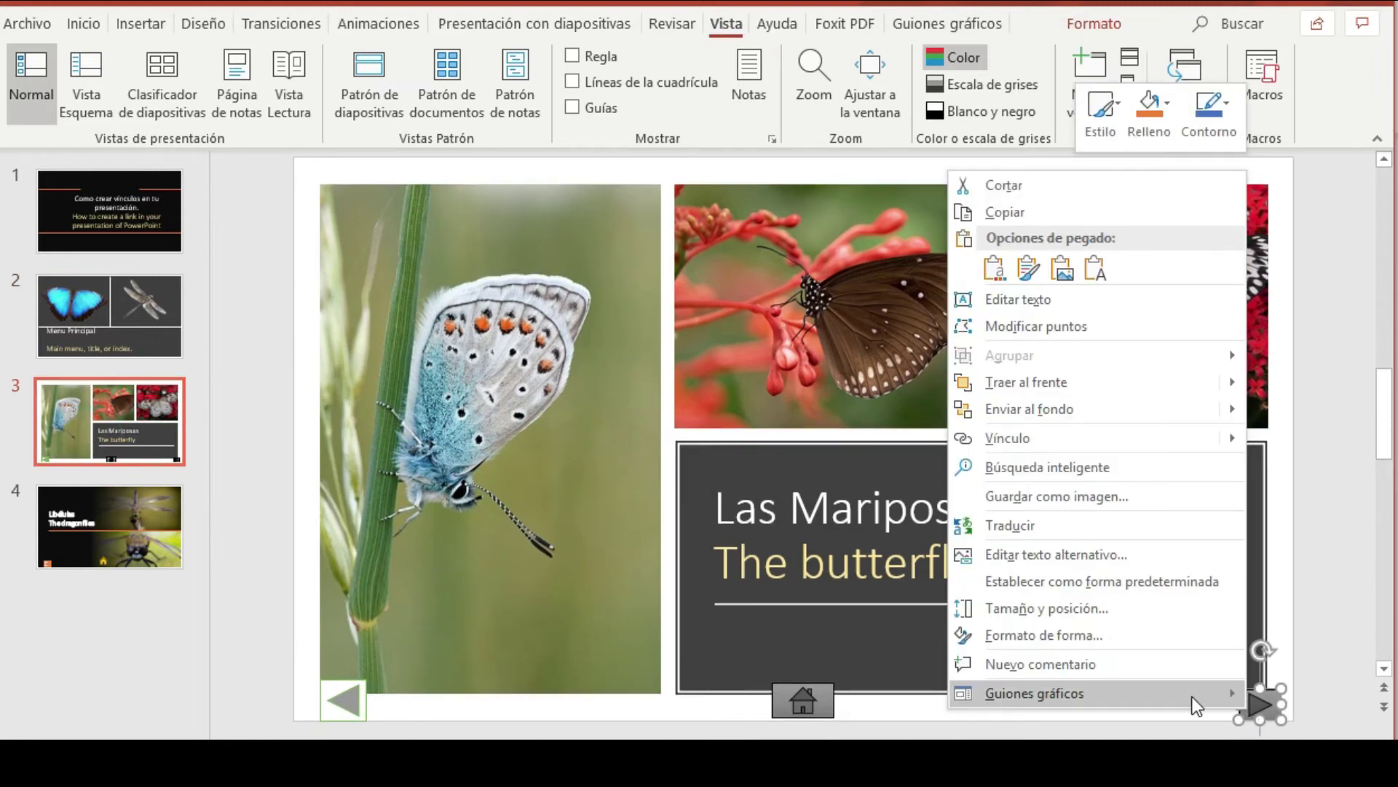
left_click(1012, 439)
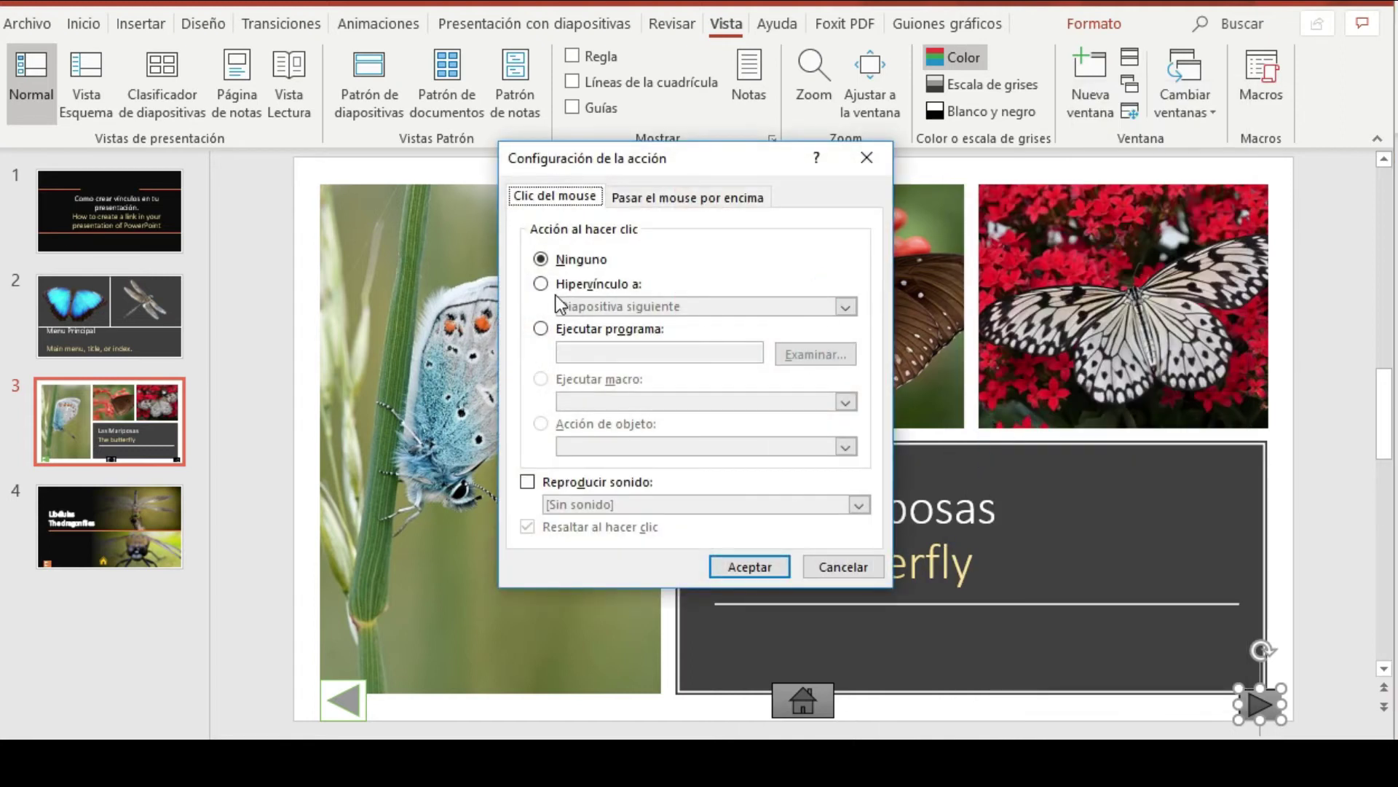
left_click(540, 283)
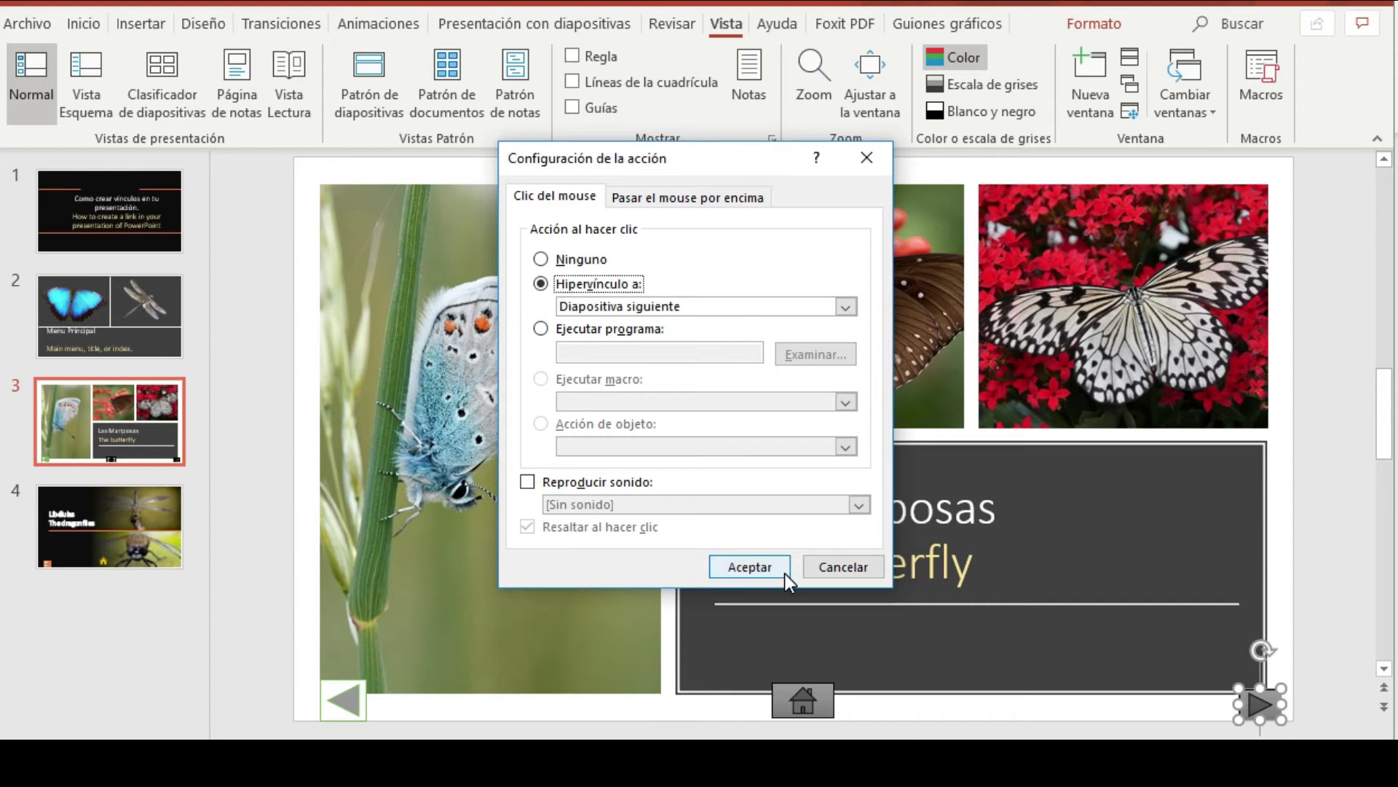
left_click(764, 566)
Step: On the dragonflies slide, hyperlink the house icon to '2. Menu Principal'
left_click(124, 534)
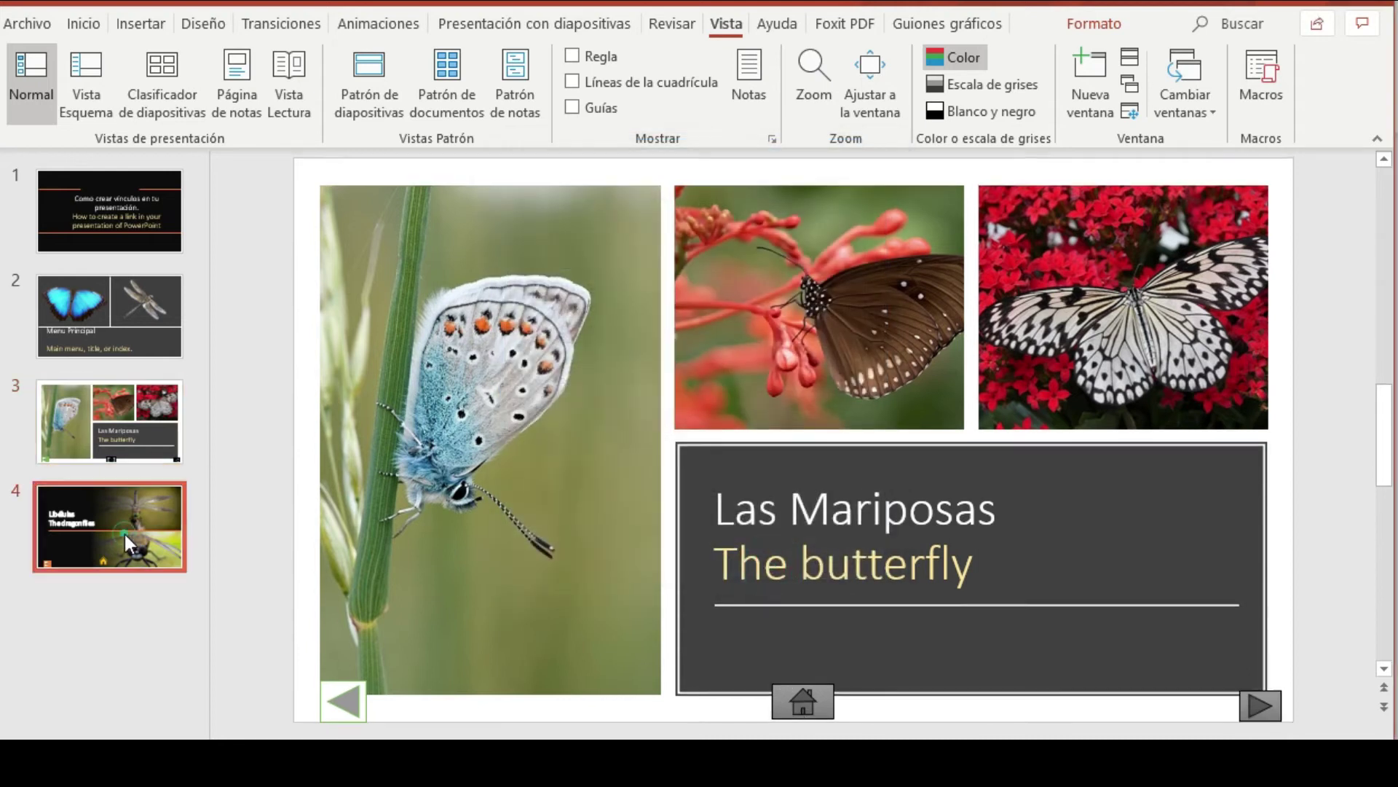
right_click(743, 681)
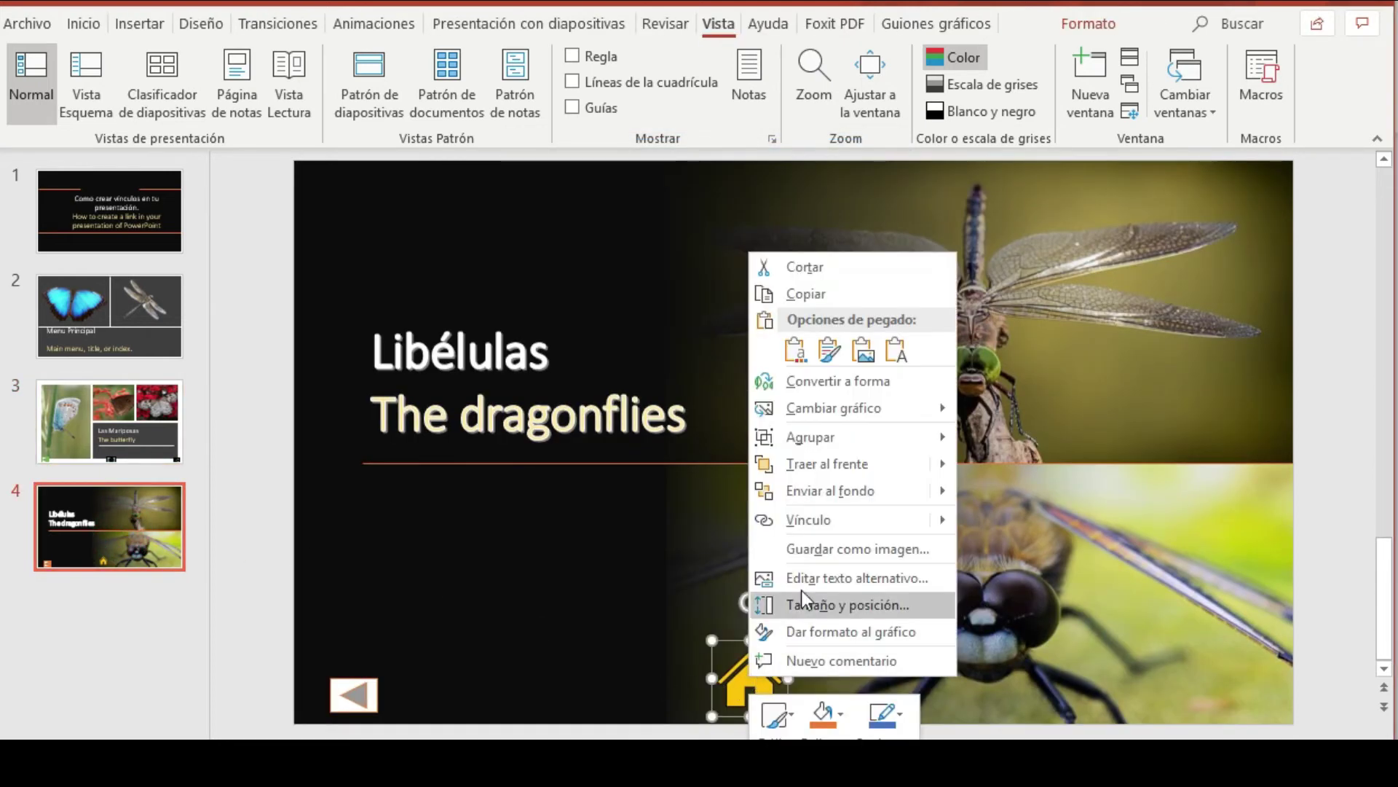
left_click(815, 519)
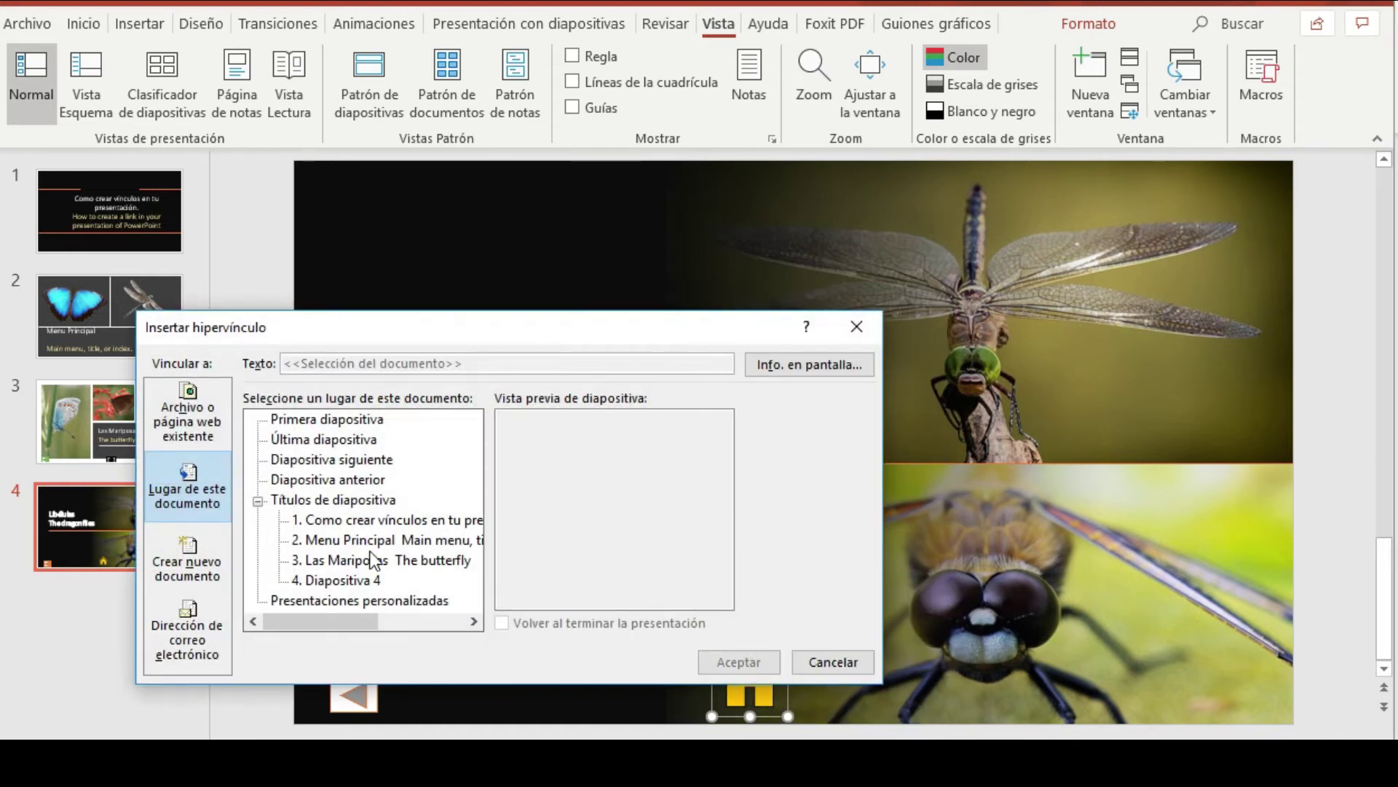
left_click(349, 539)
left_click(729, 661)
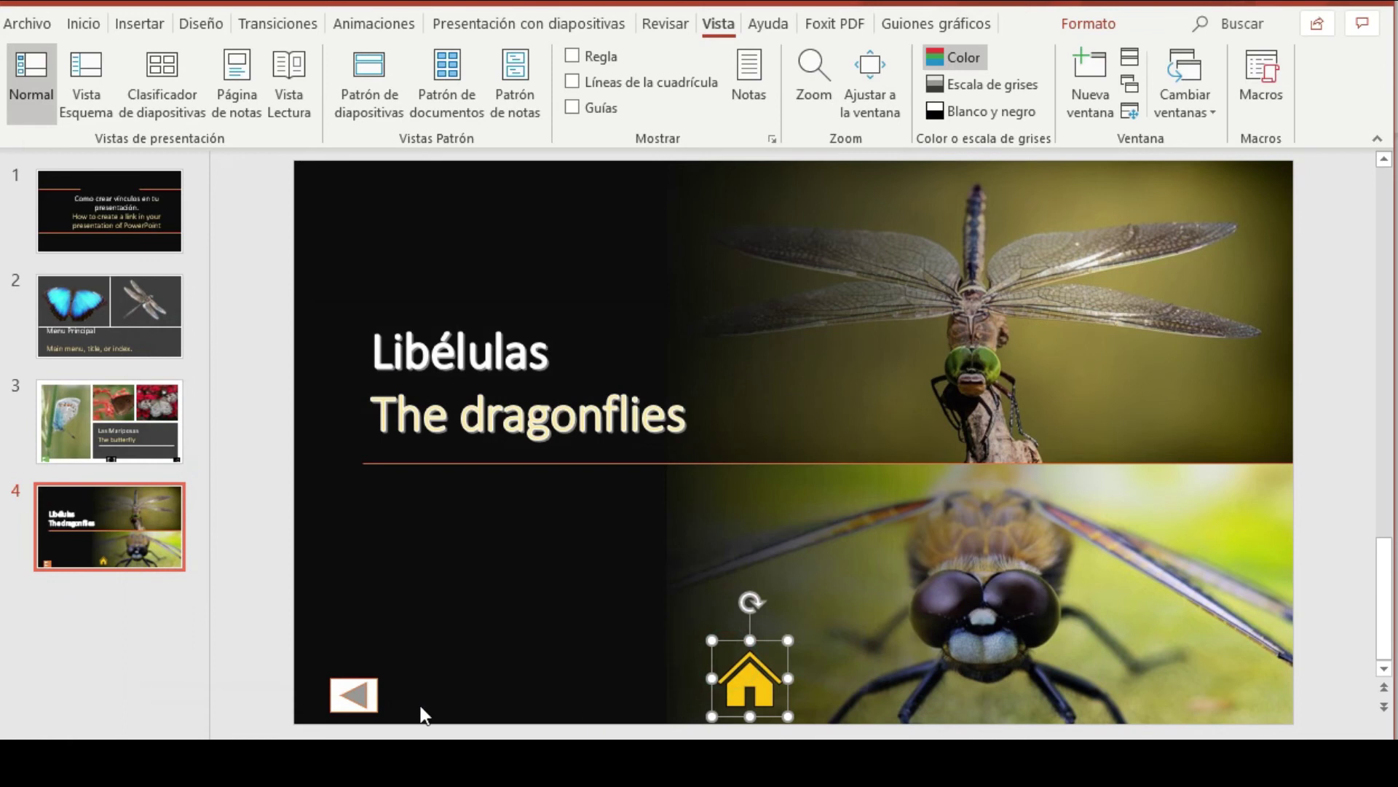
Step: Set the dragonflies slide's back arrow action to hyperlink to Diapositiva anterior
right_click(360, 710)
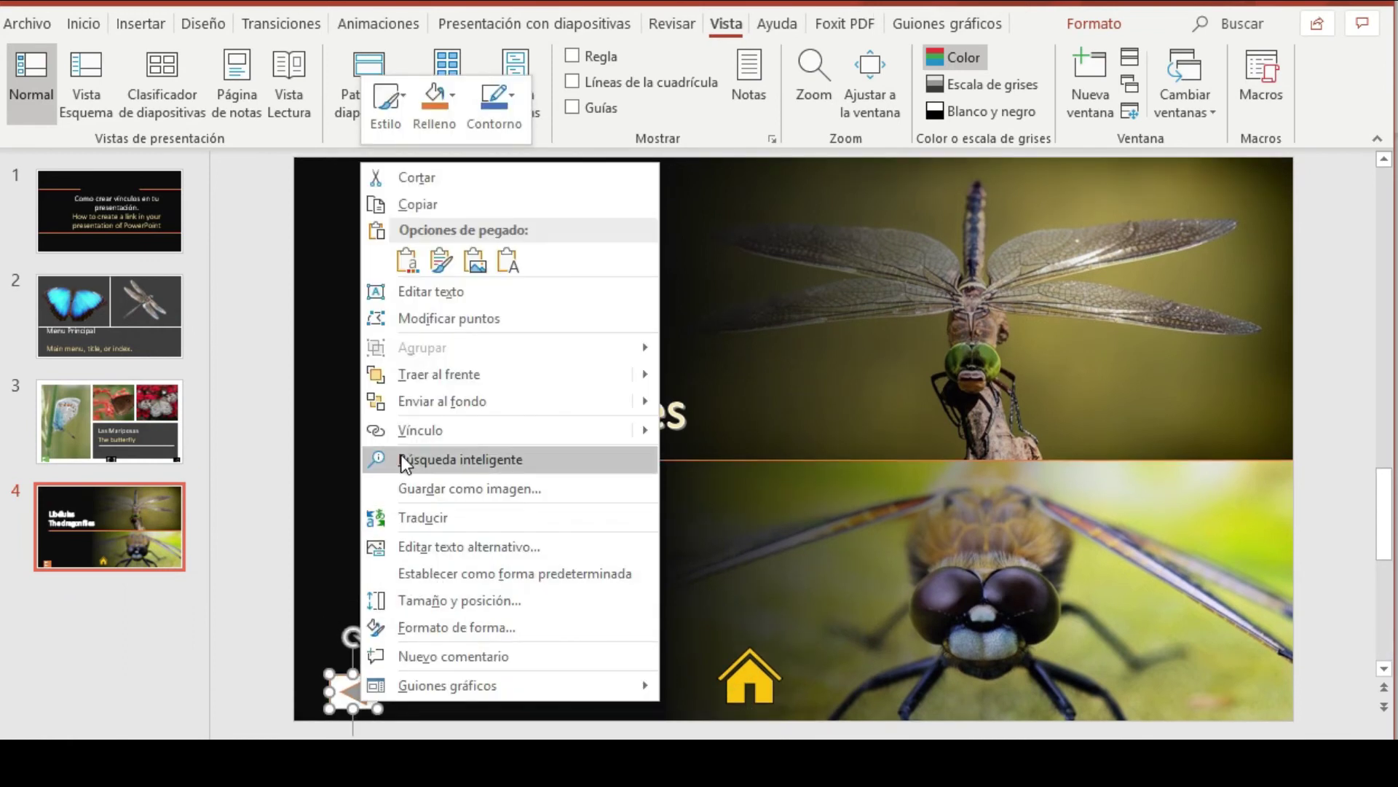
left_click(426, 437)
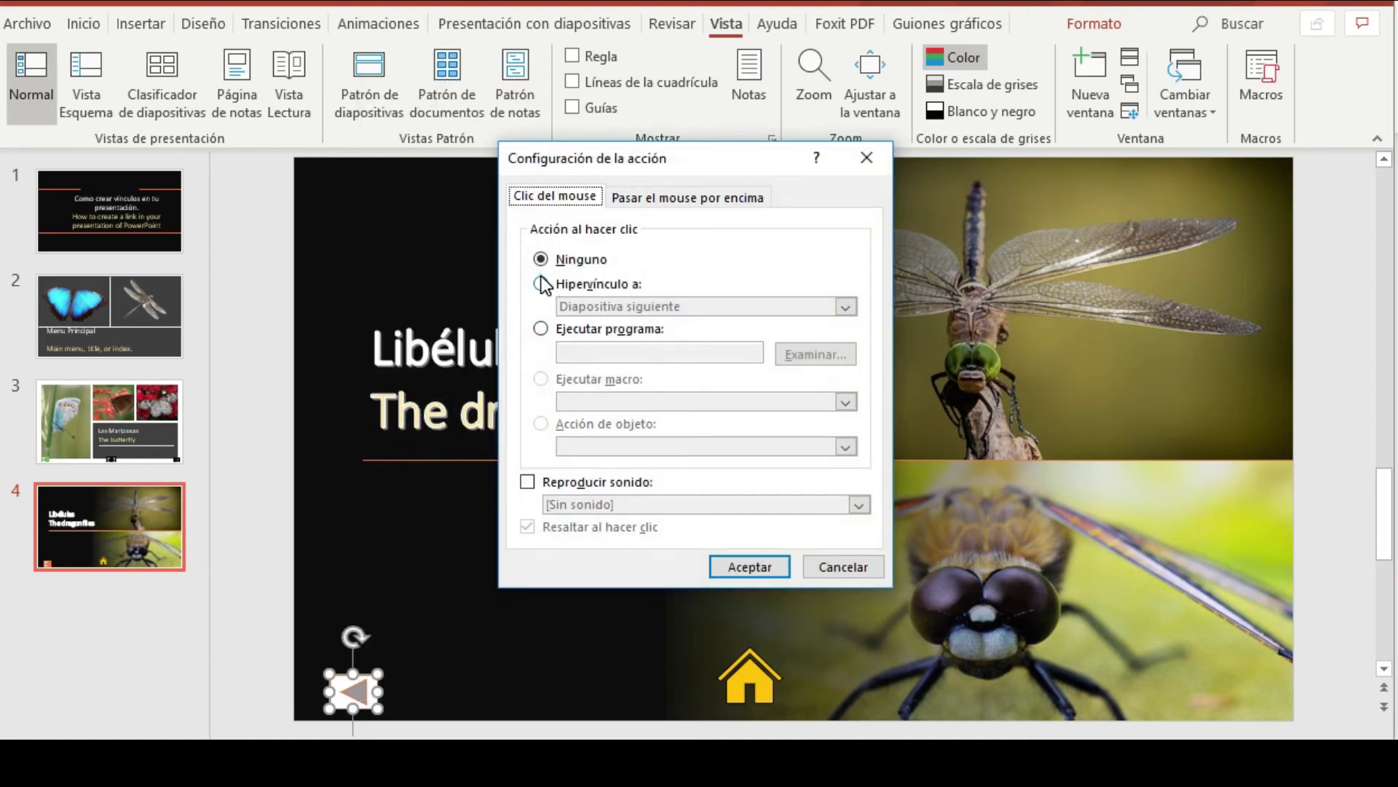
left_click(540, 284)
left_click(572, 305)
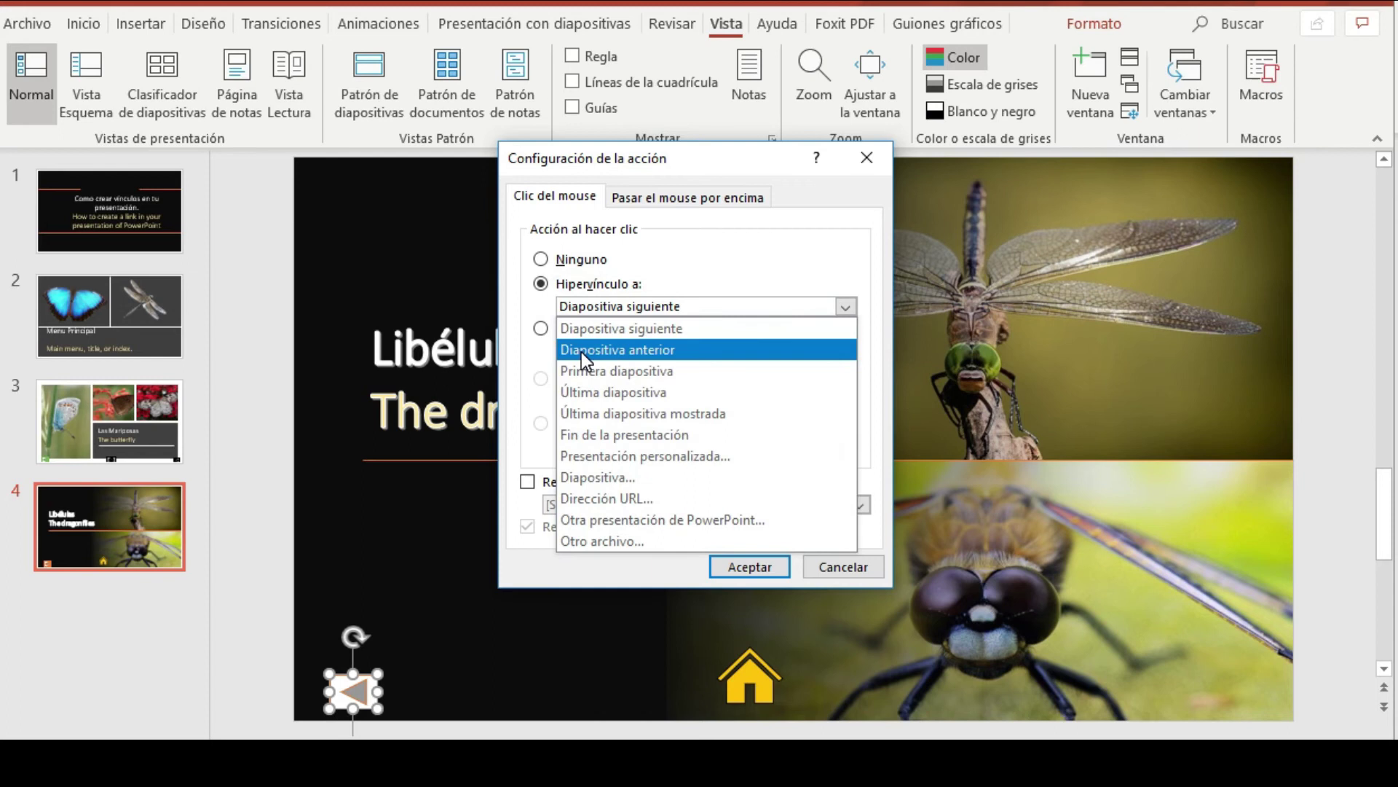
left_click(581, 350)
left_click(762, 567)
Step: On the butterfly slide, set the back arrow's action to hyperlink to Diapositiva anterior
left_click(146, 412)
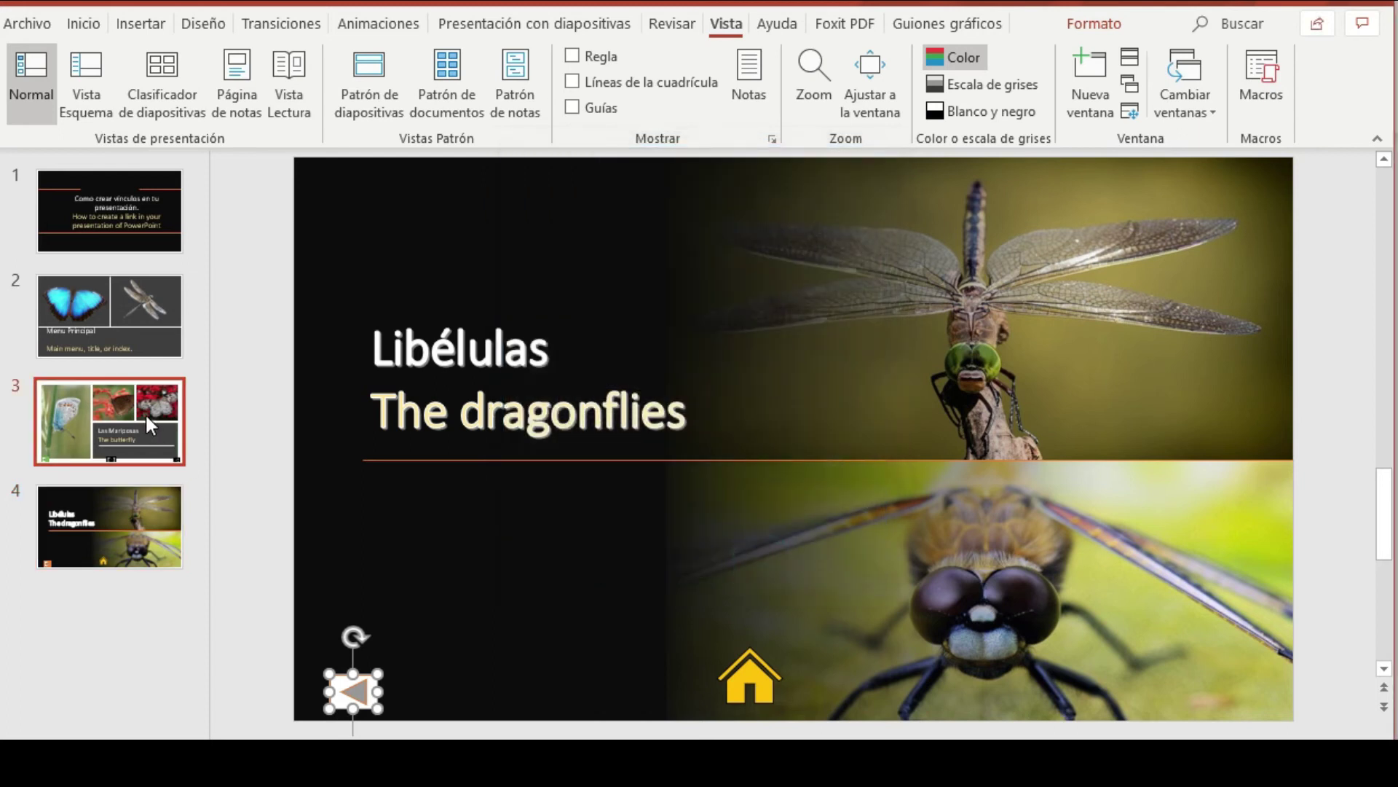
right_click(353, 702)
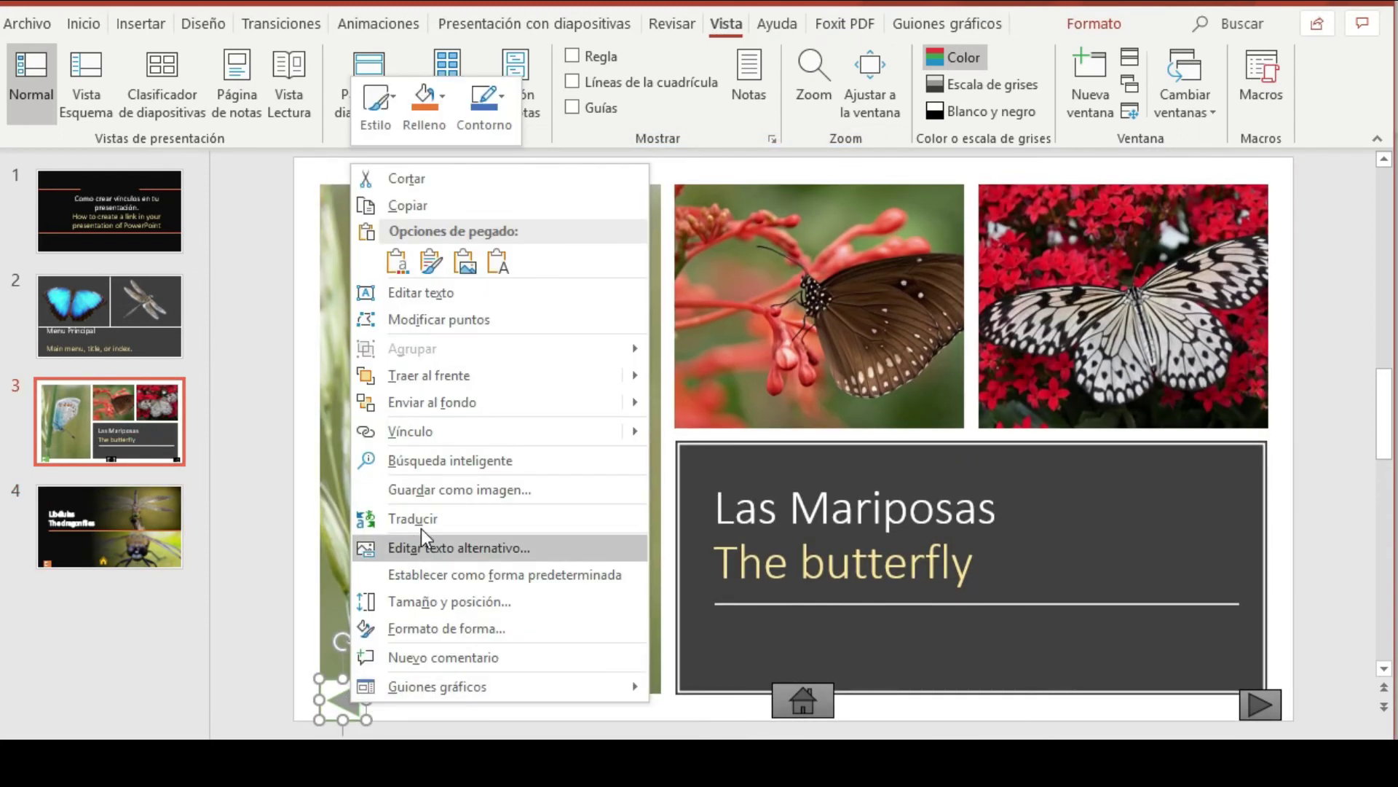
left_click(423, 432)
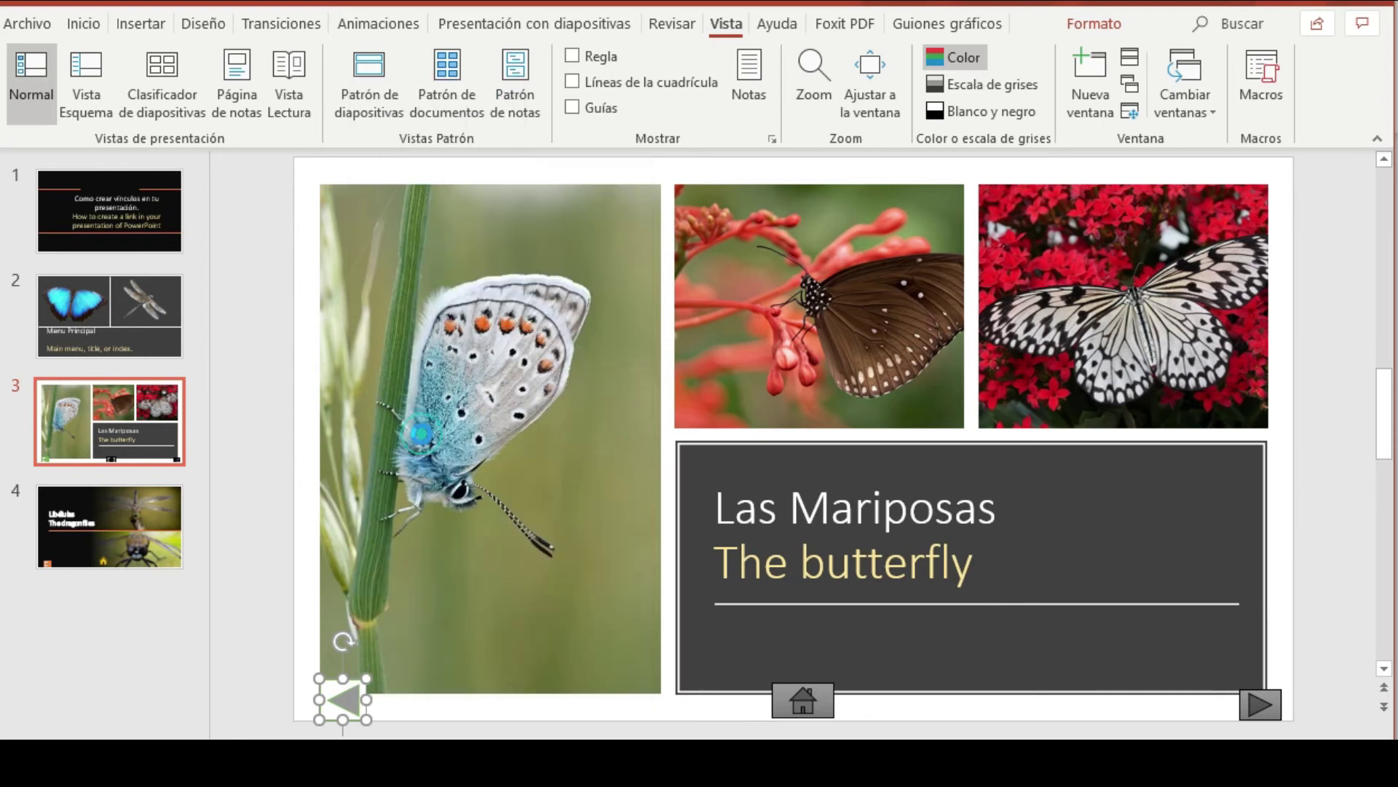
left_click(541, 284)
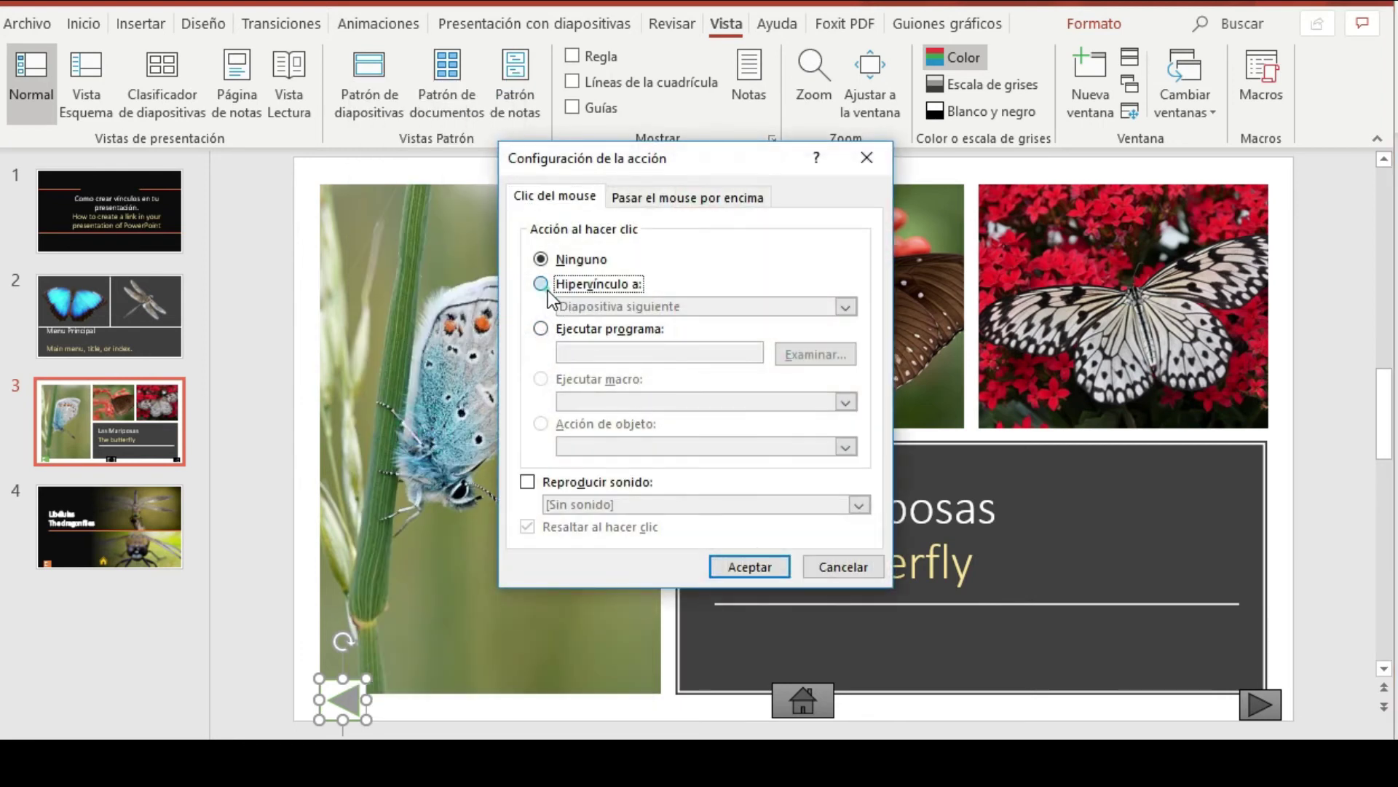
left_click(586, 305)
left_click(597, 354)
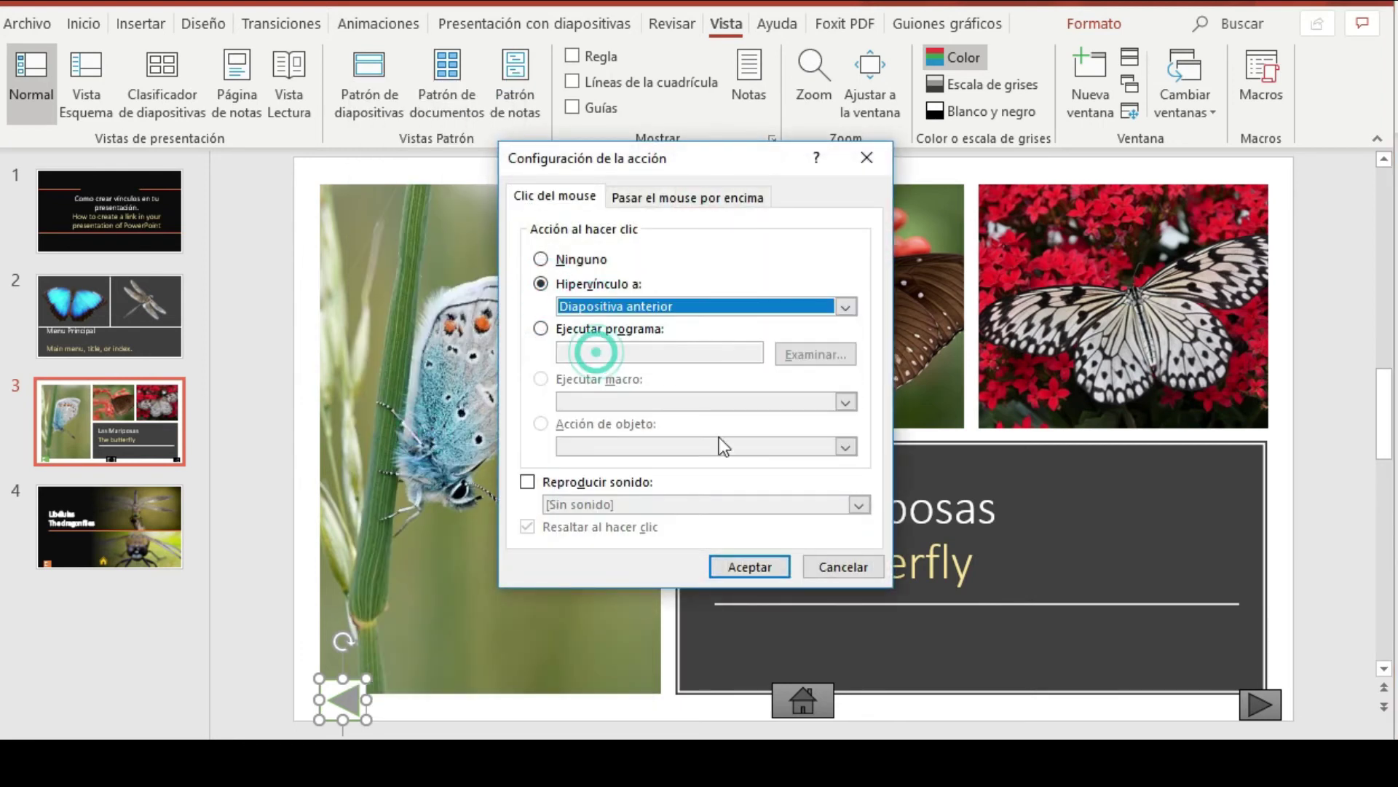
left_click(758, 568)
Step: Give the butterfly slide's house button a Diapositiva anterior hyperlink action too
right_click(797, 711)
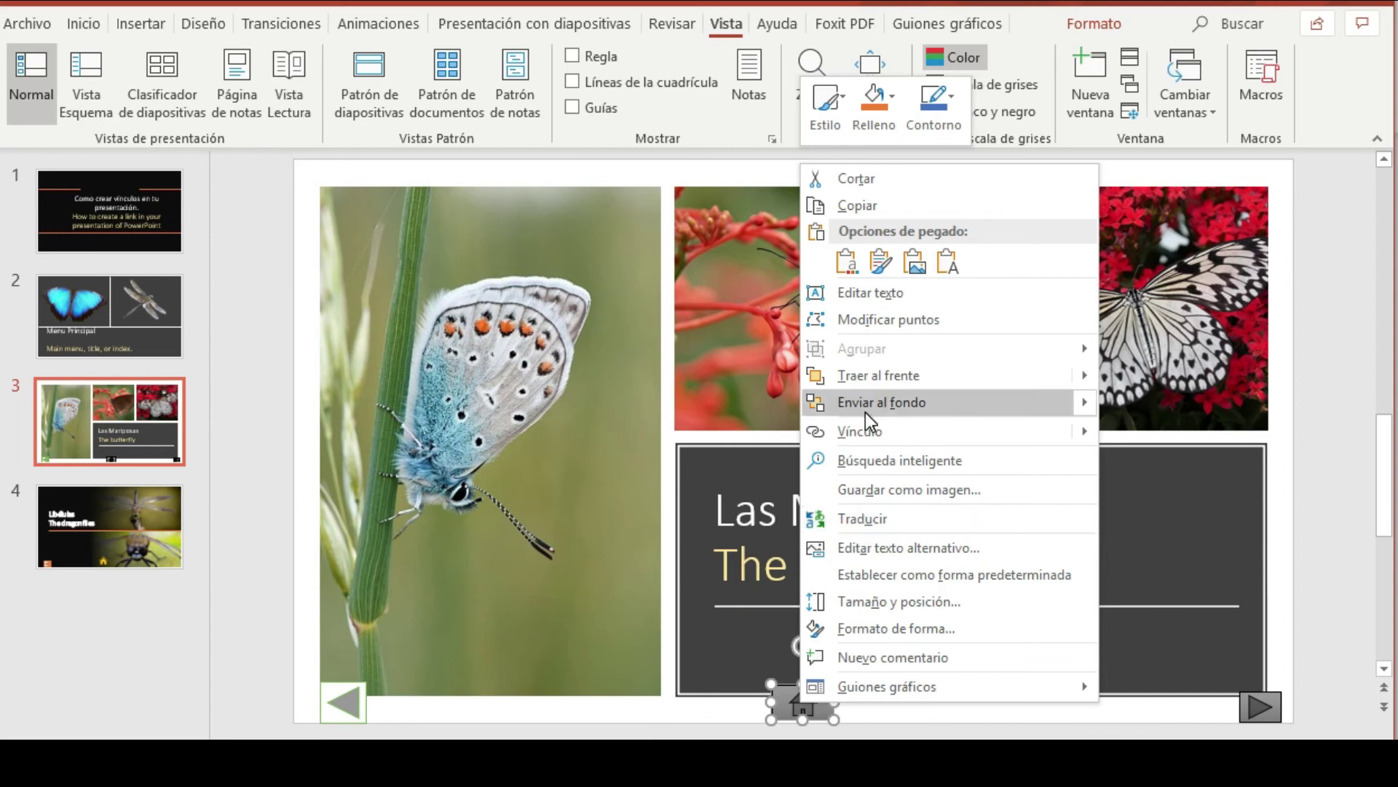
left_click(861, 431)
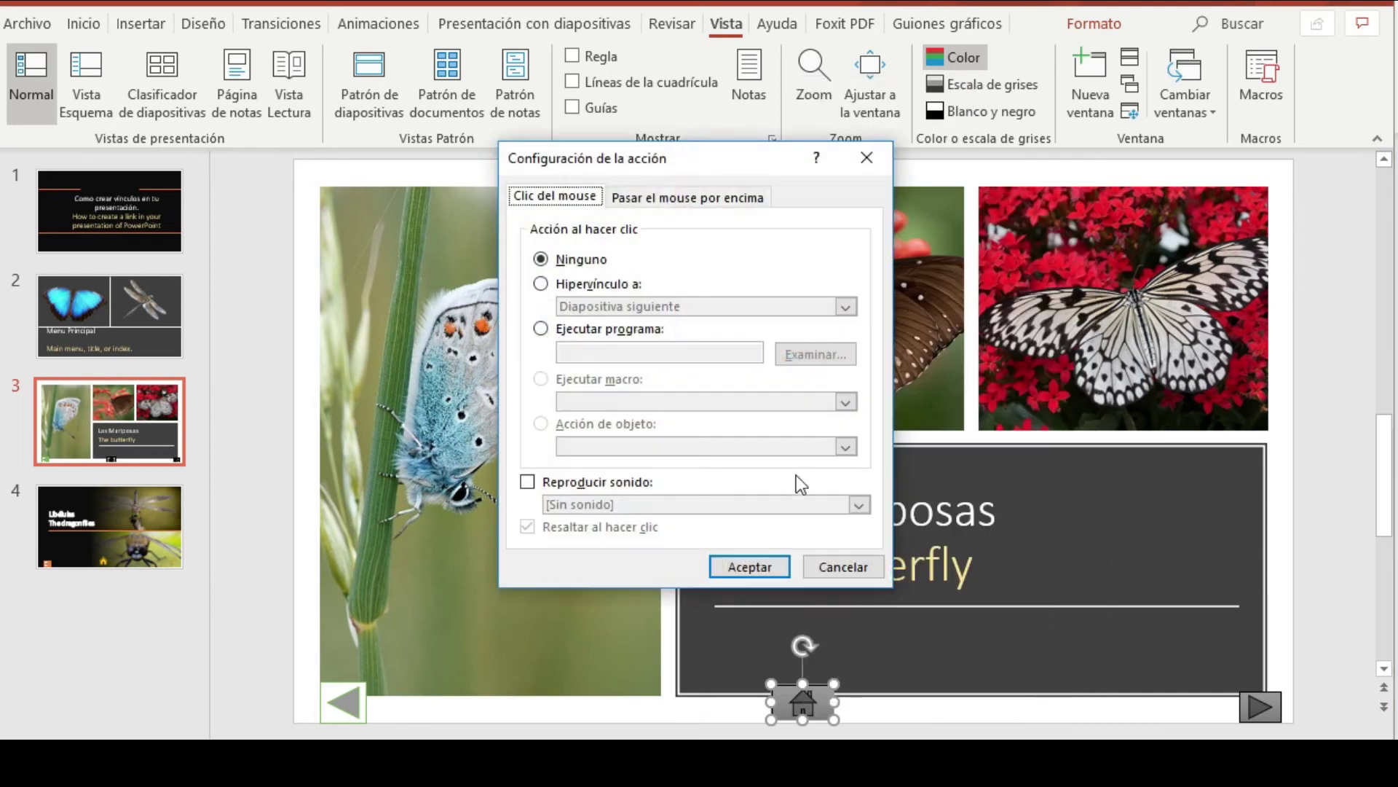
left_click(540, 284)
left_click(575, 306)
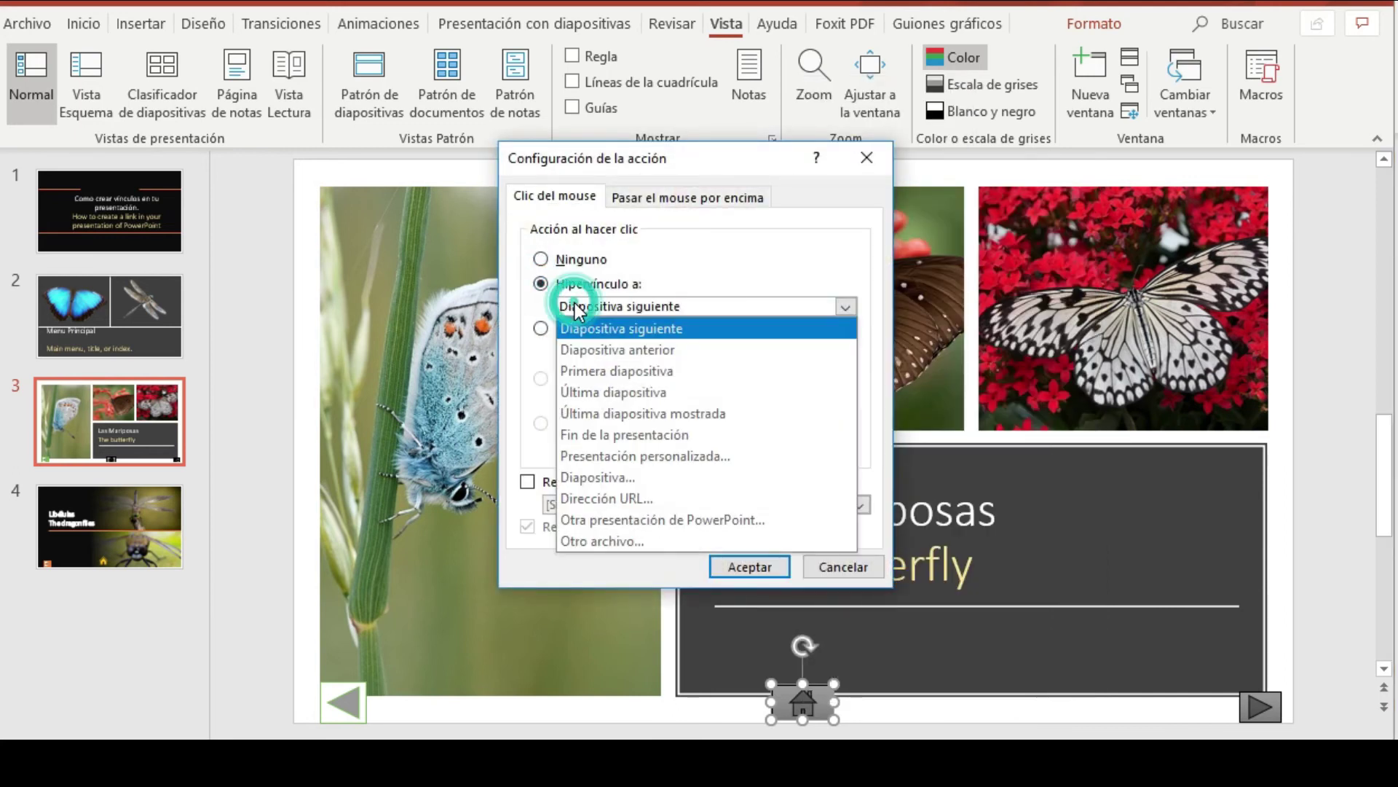
left_click(610, 349)
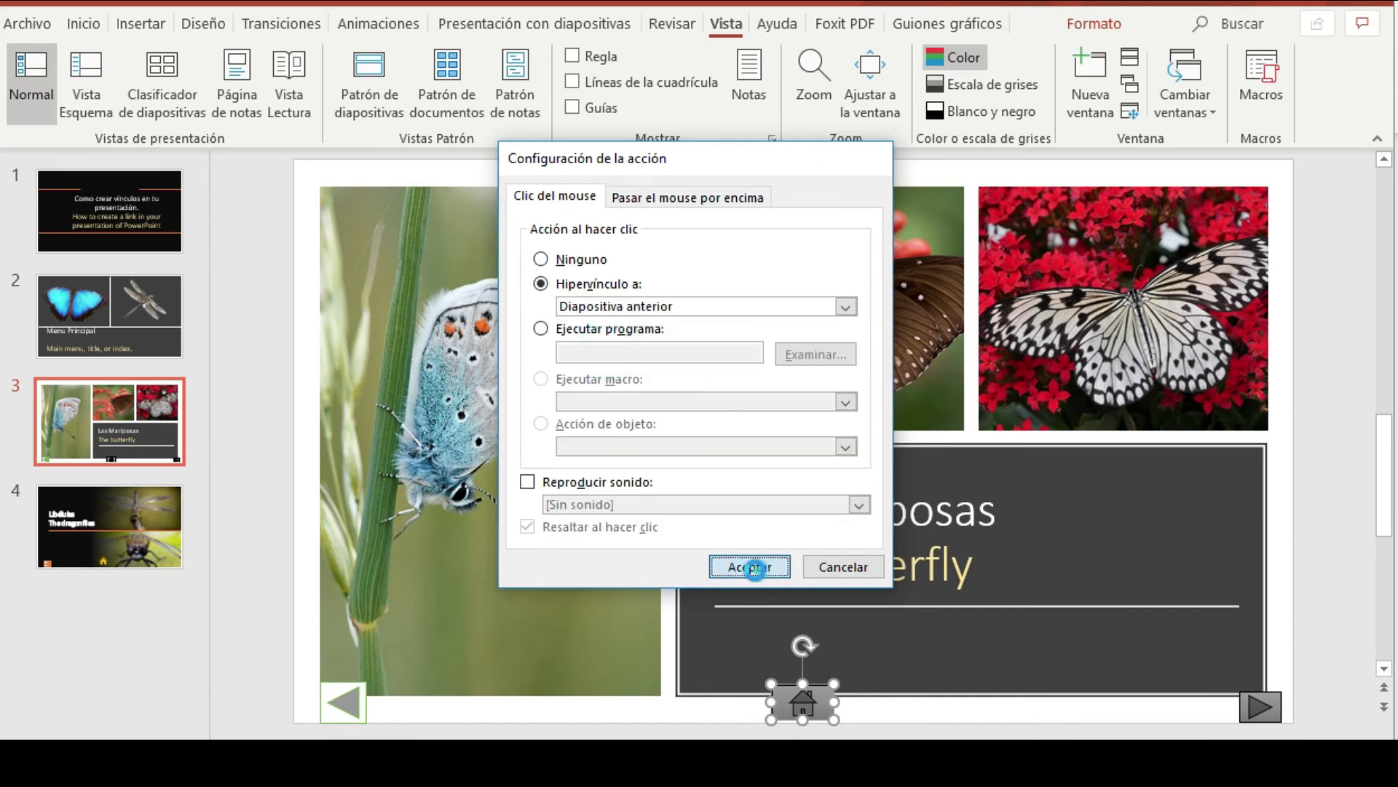
left_click(749, 566)
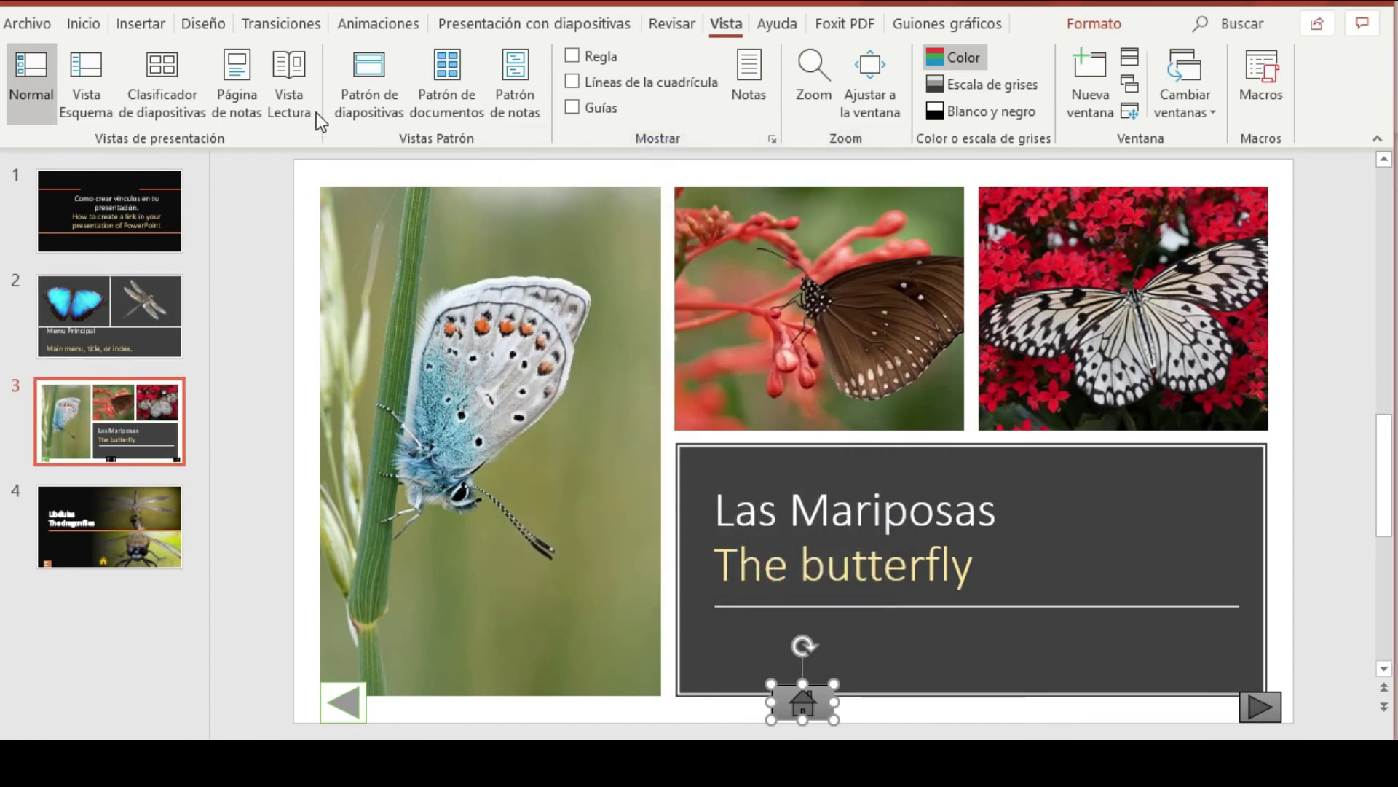
left_click(306, 106)
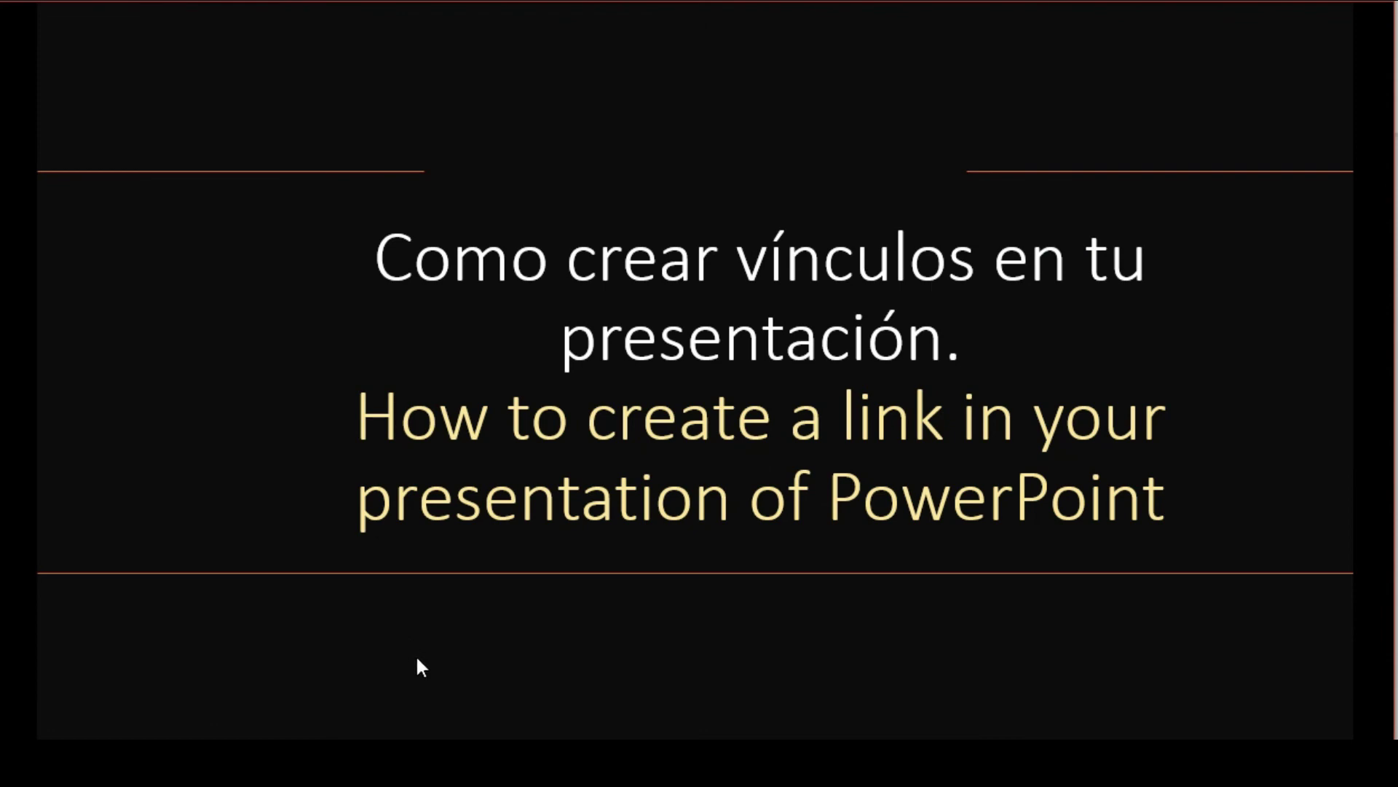
Step: Test the butterfly and dragonfly pictures, forward/back arrows and house icons, ending on Menu Principal
left_click(421, 667)
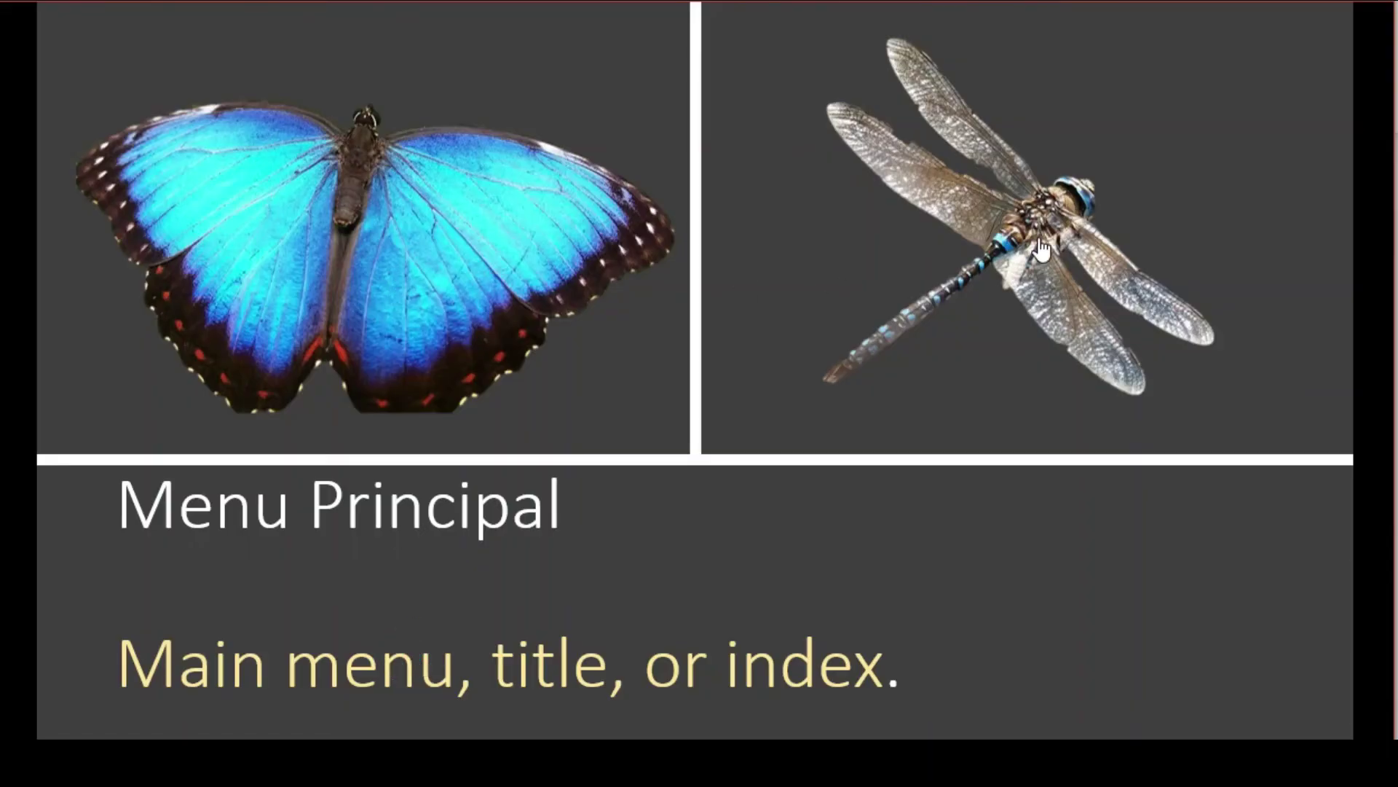
left_click(534, 284)
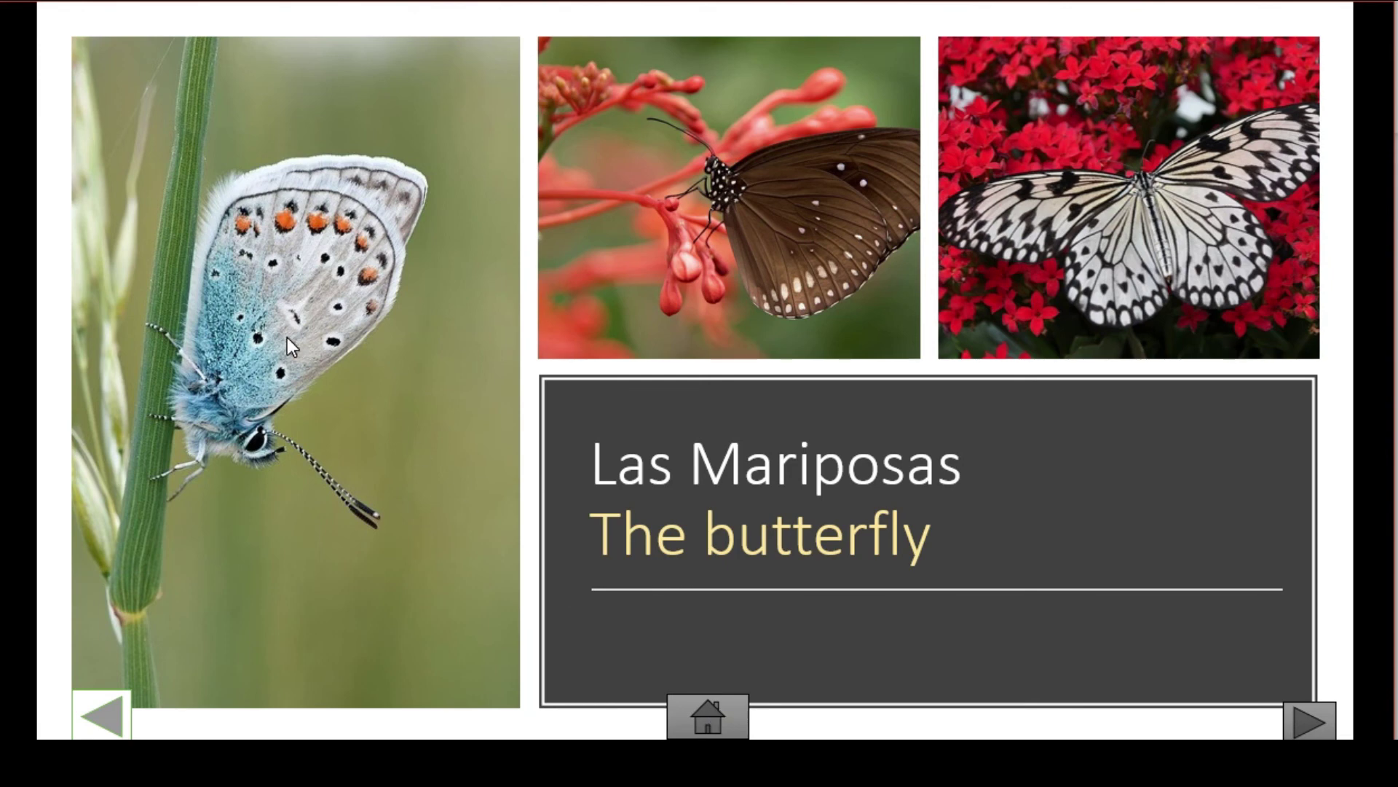
left_click(1297, 721)
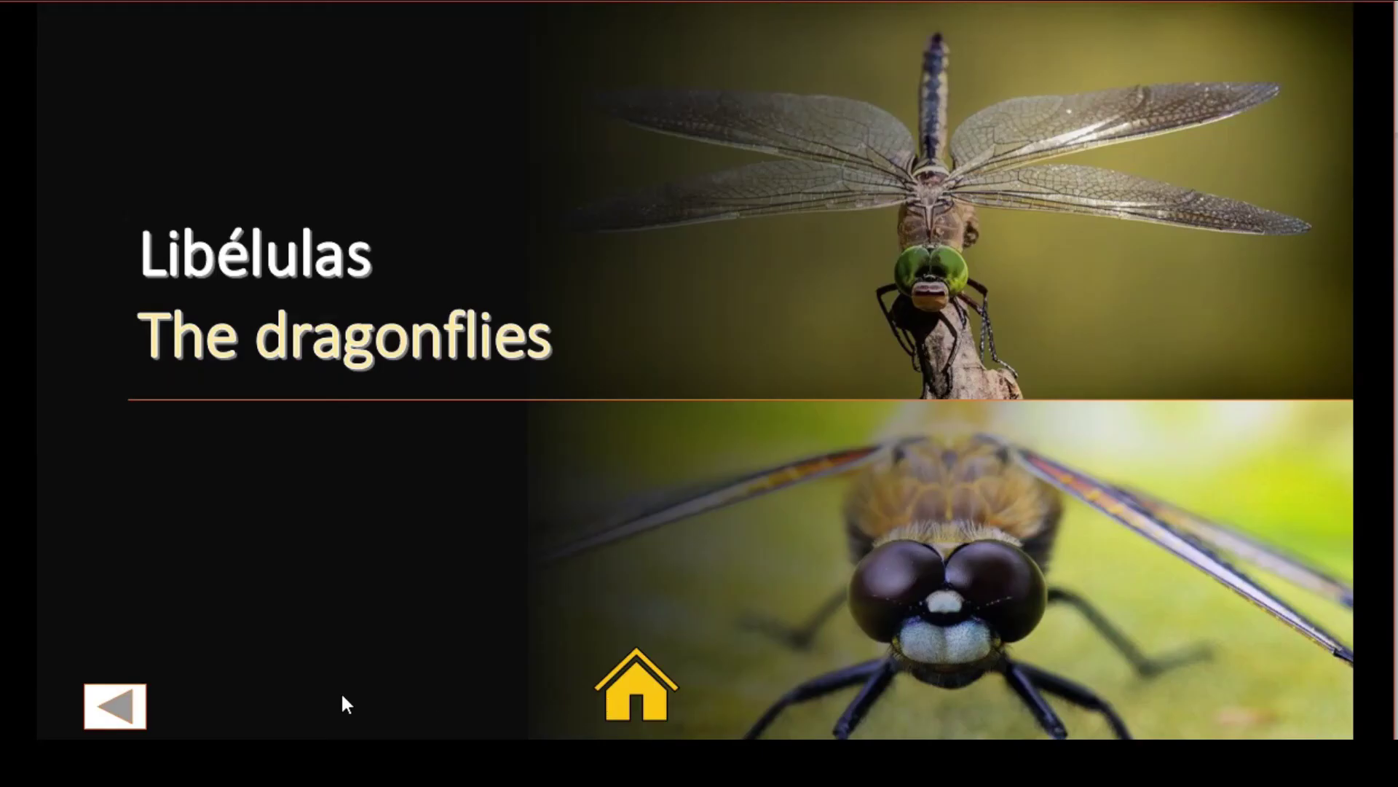
left_click(130, 712)
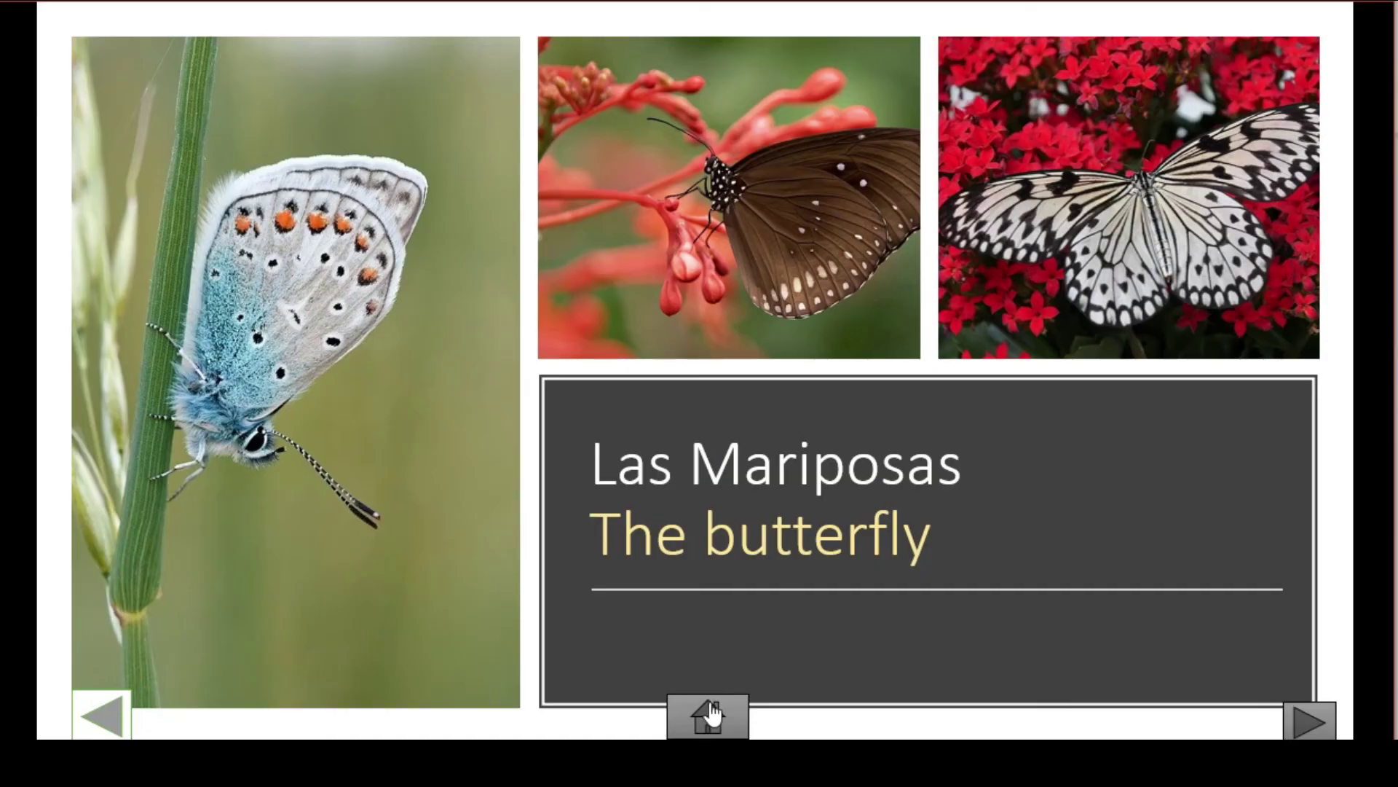
left_click(712, 714)
left_click(950, 263)
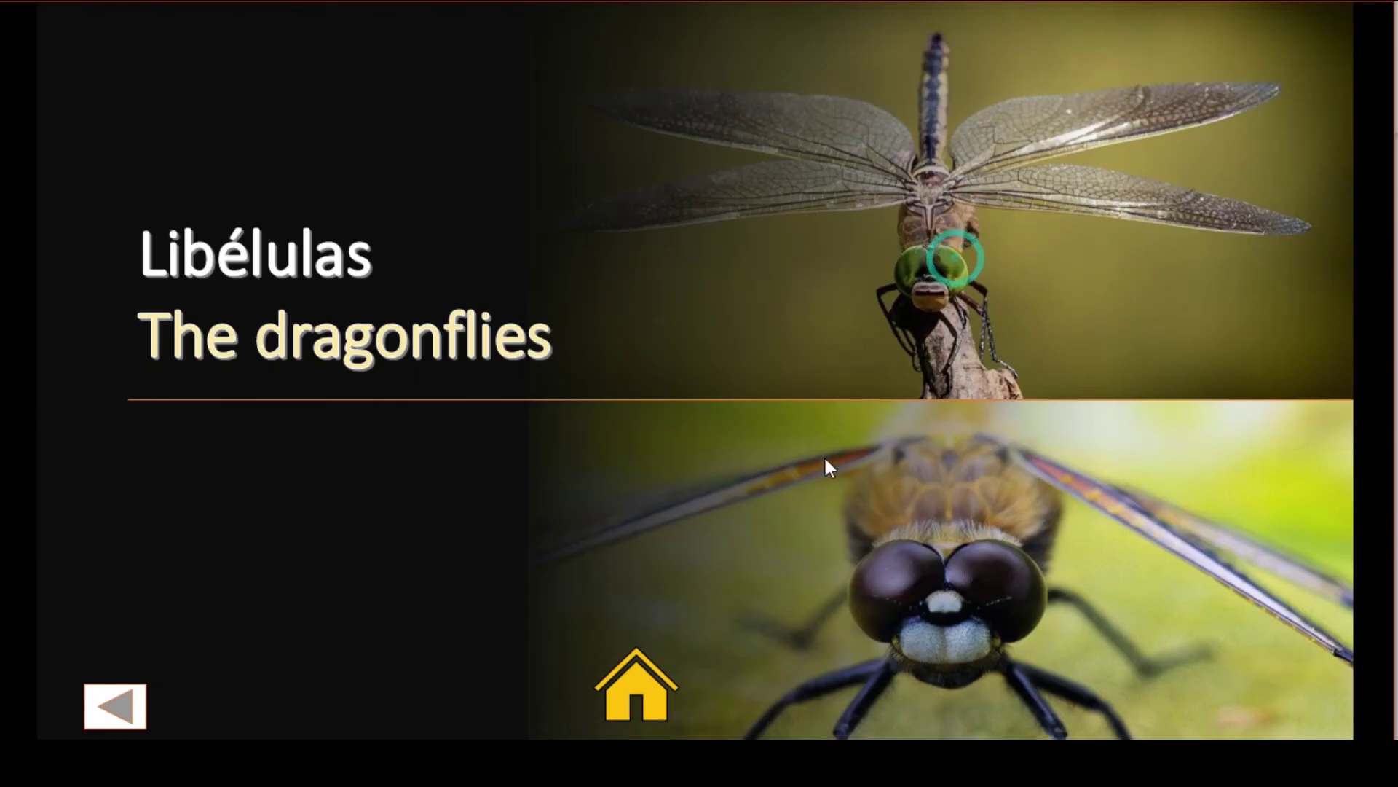
left_click(644, 710)
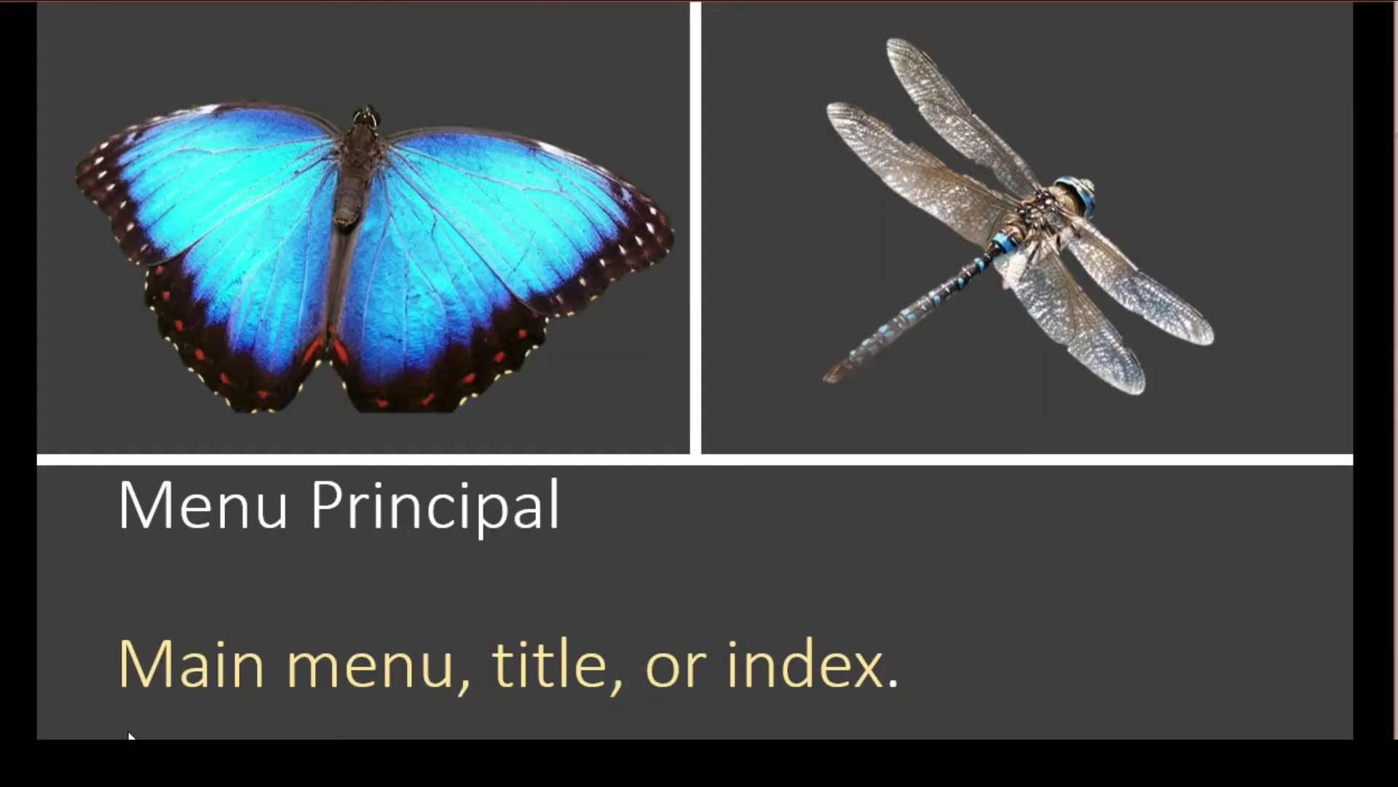